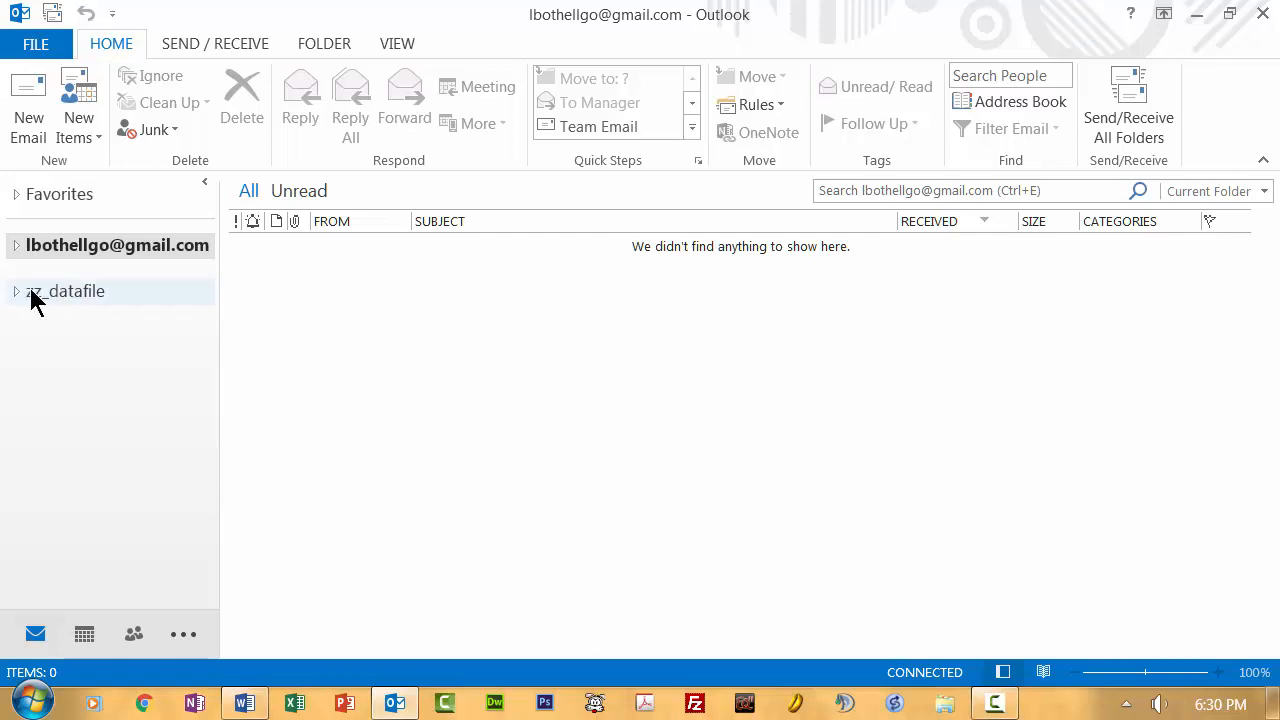
# Step: View the zz_datafile overview, return to the mail account, and expand Favorites
pyautogui.click(68, 288)
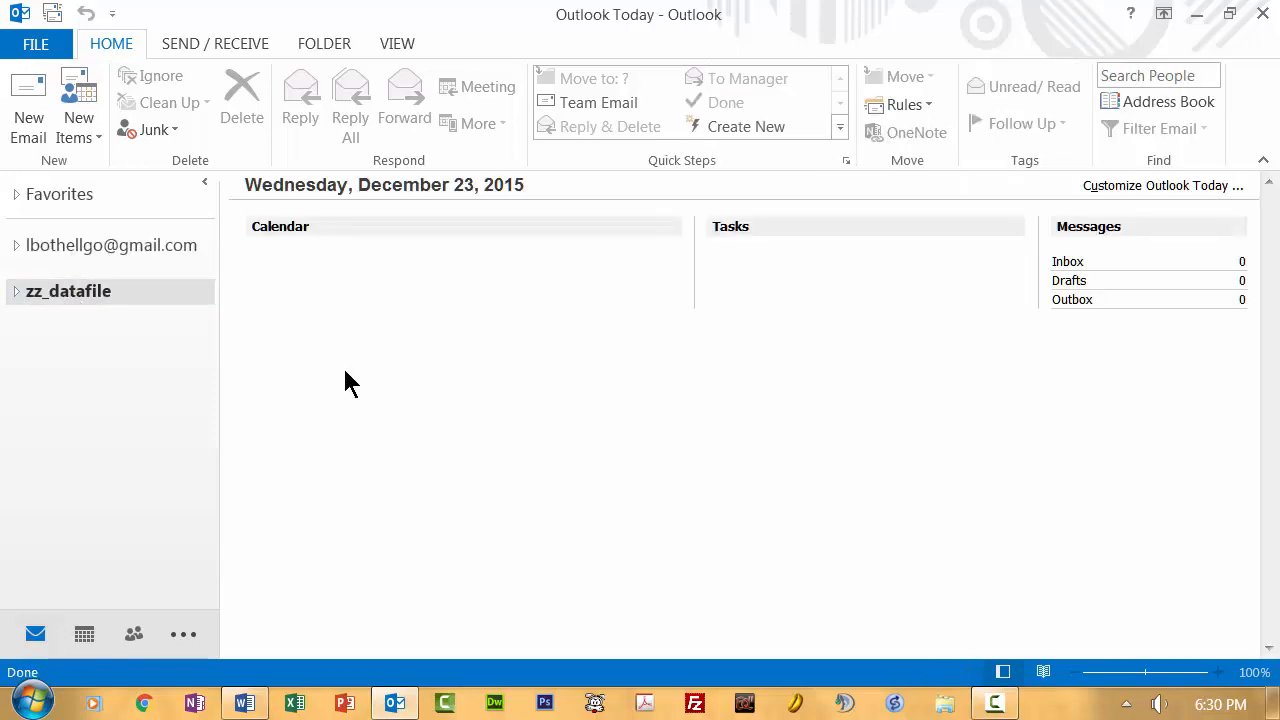
pyautogui.click(78, 247)
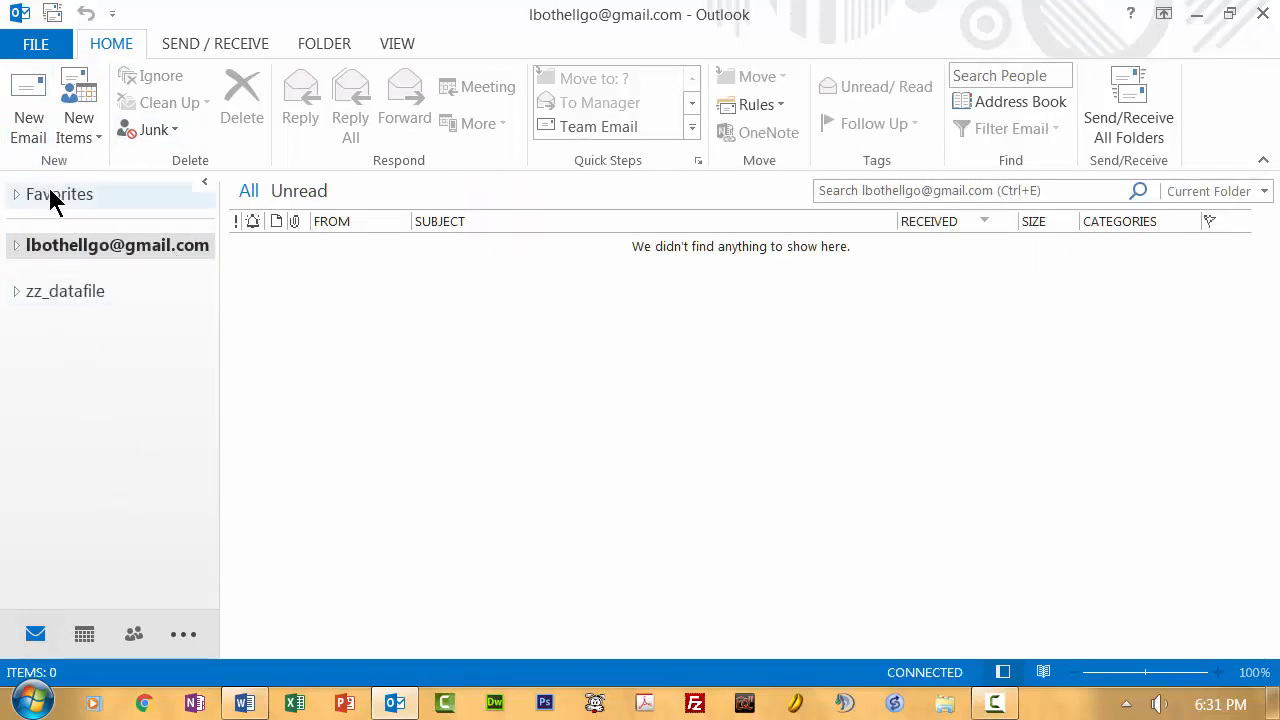
pyautogui.click(16, 194)
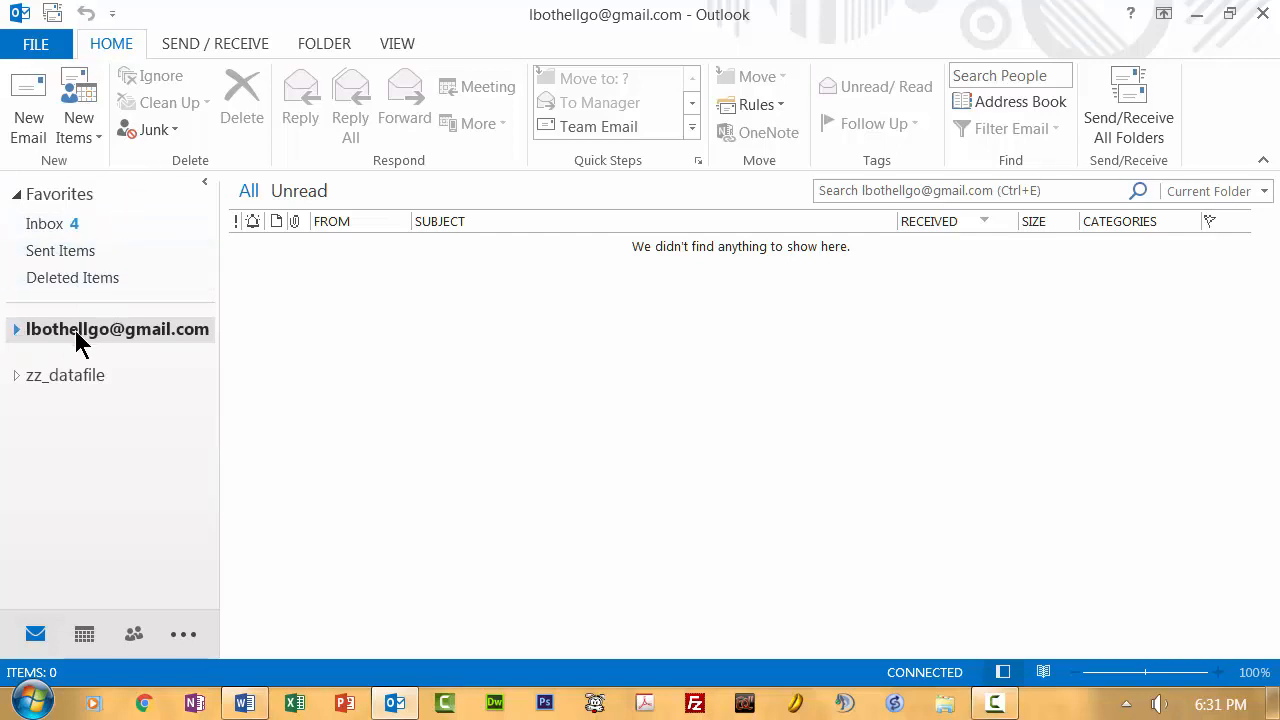
# Step: Expand the mail account's folders, then briefly expand and collapse zz_datafile
pyautogui.click(16, 330)
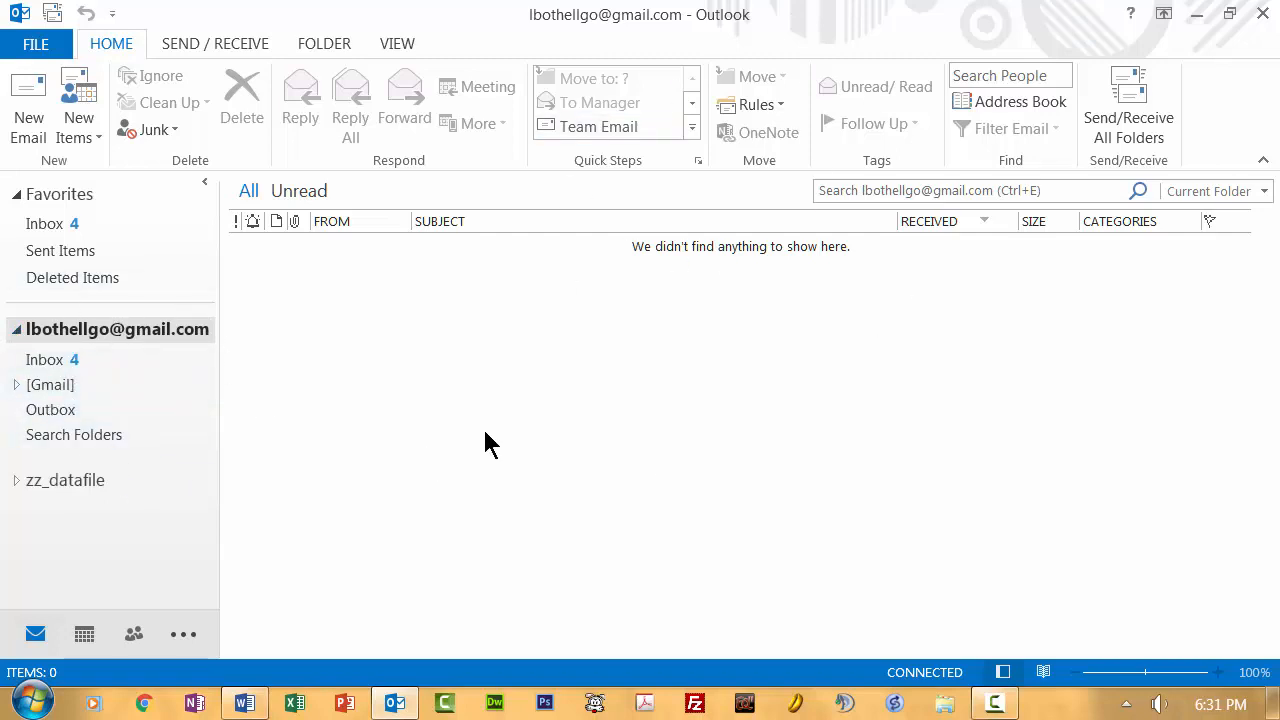
pyautogui.click(16, 481)
pyautogui.click(16, 481)
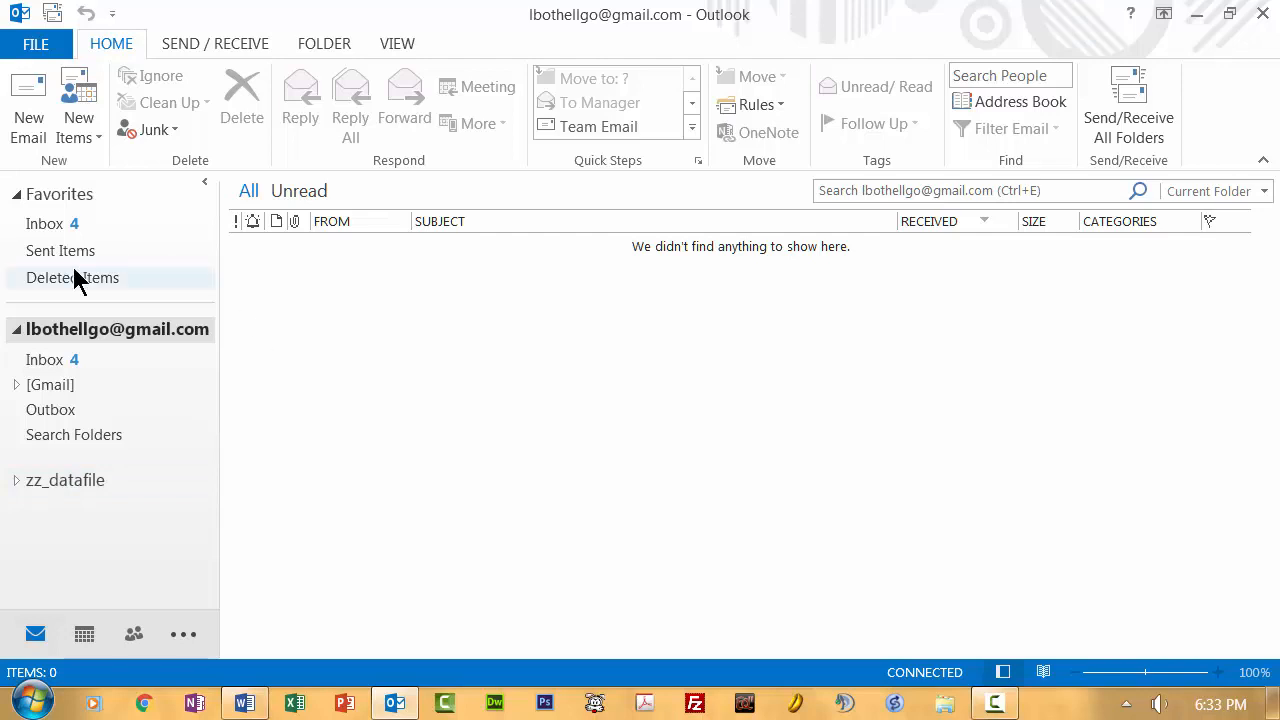
# Step: Open the Inbox, check its folder context menu, then open the empty Deleted Items folder
pyautogui.click(40, 363)
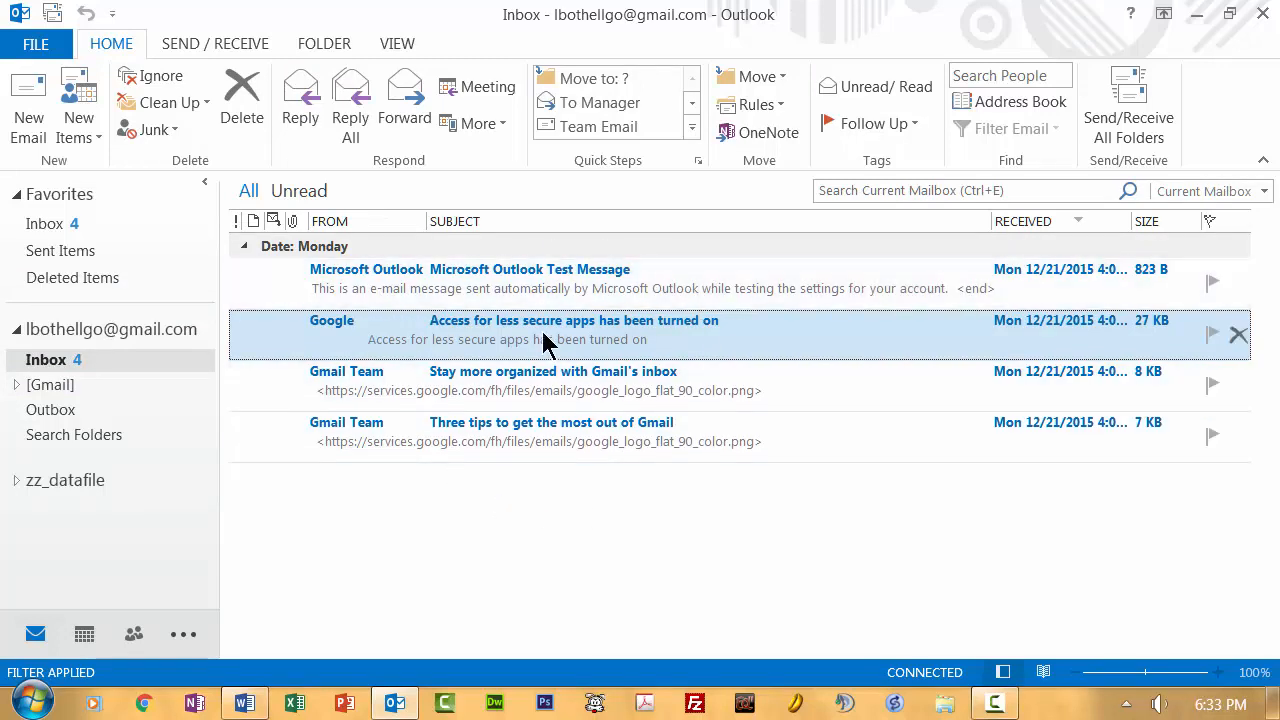
pyautogui.click(57, 226)
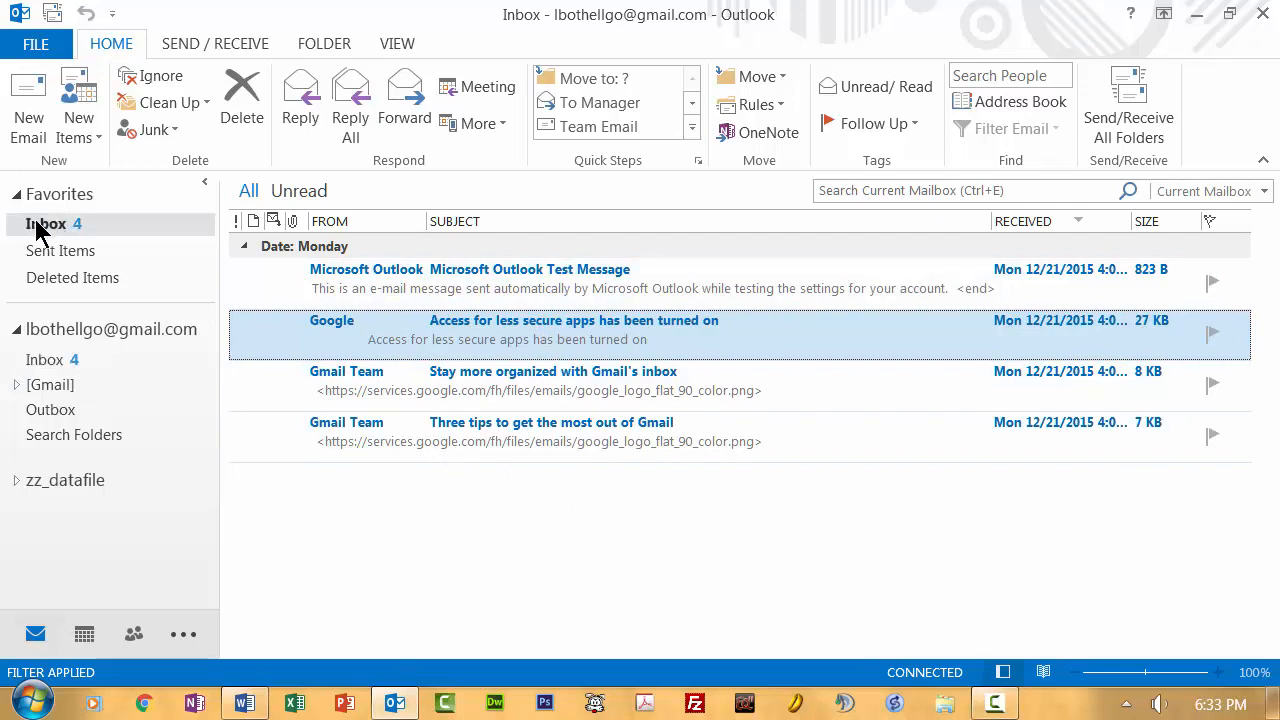
pyautogui.rightClick(52, 363)
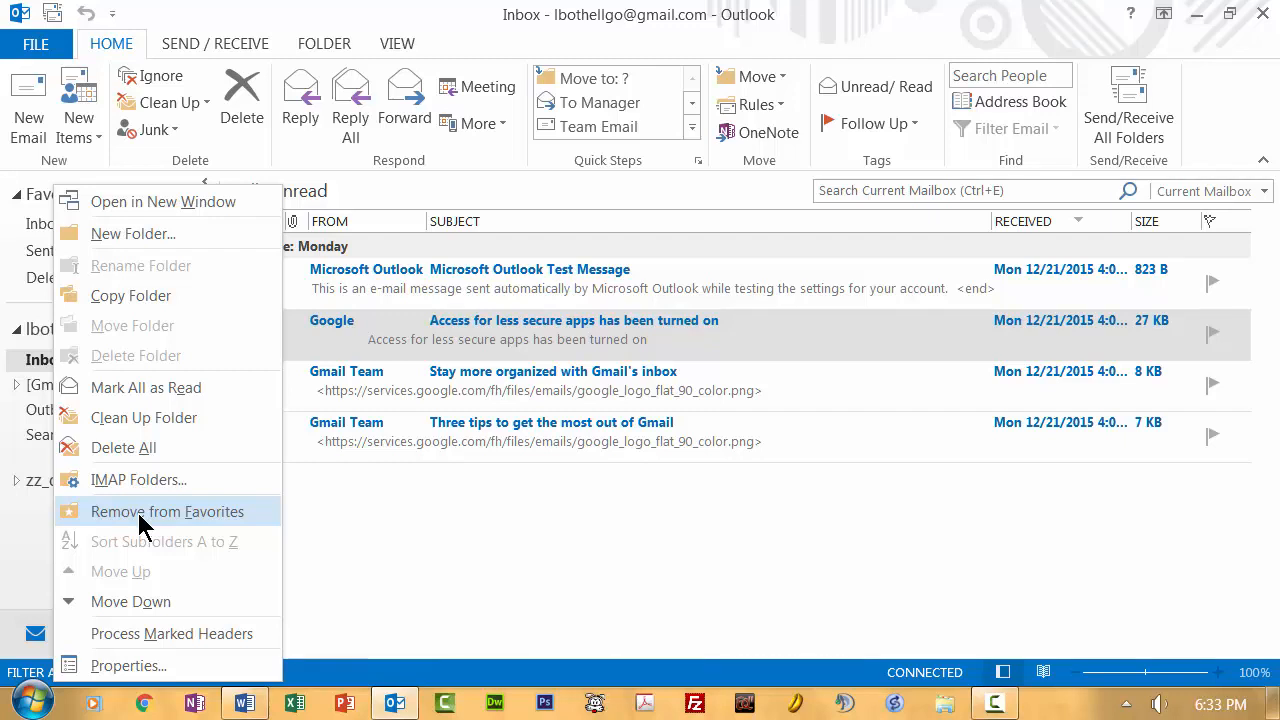
pyautogui.click(421, 528)
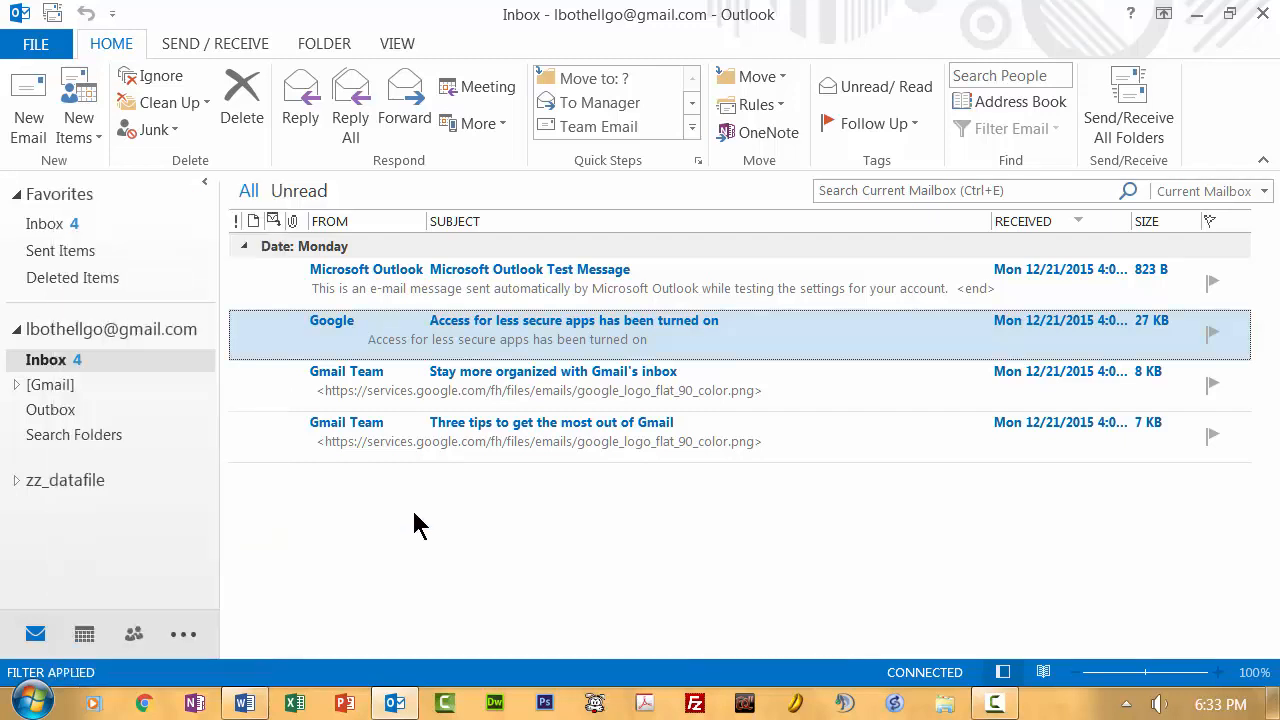
pyautogui.click(52, 226)
pyautogui.click(60, 277)
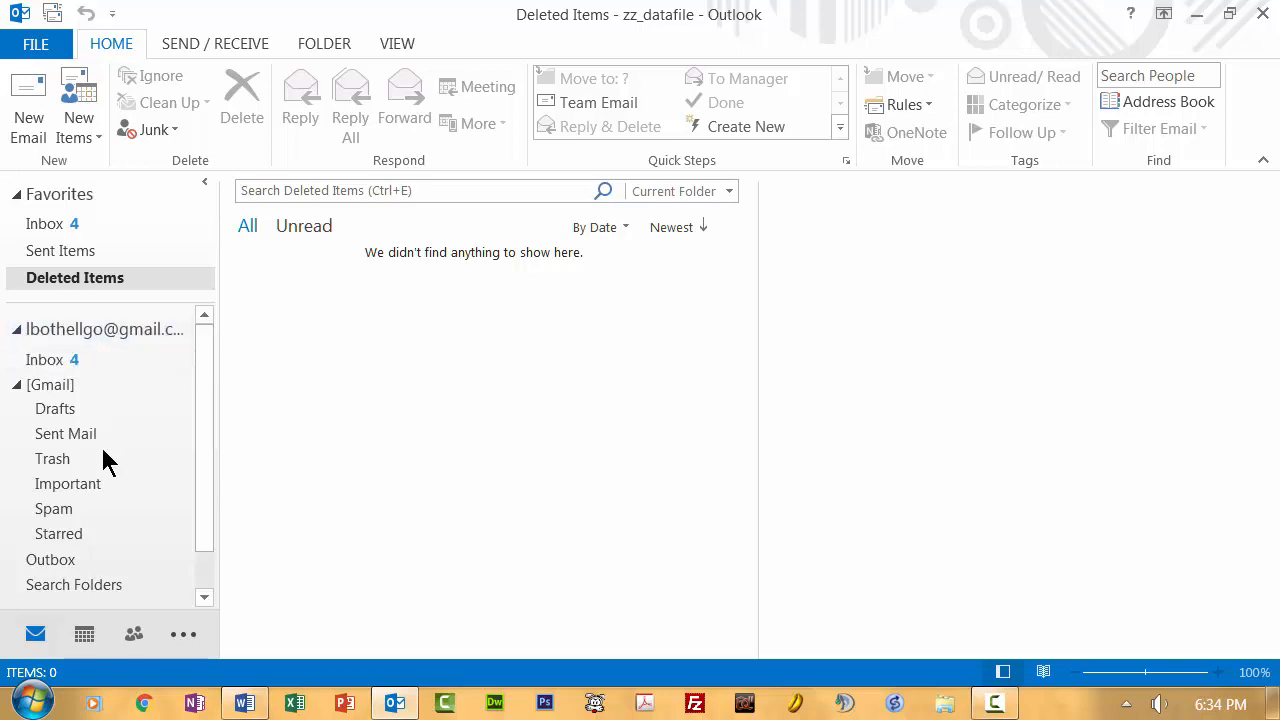
# Step: Browse Inbox, [Gmail], Drafts, Sent Mail, Trash, Important, Spam and Starred, then revisit Drafts, Sent Mail and Trash
pyautogui.click(84, 366)
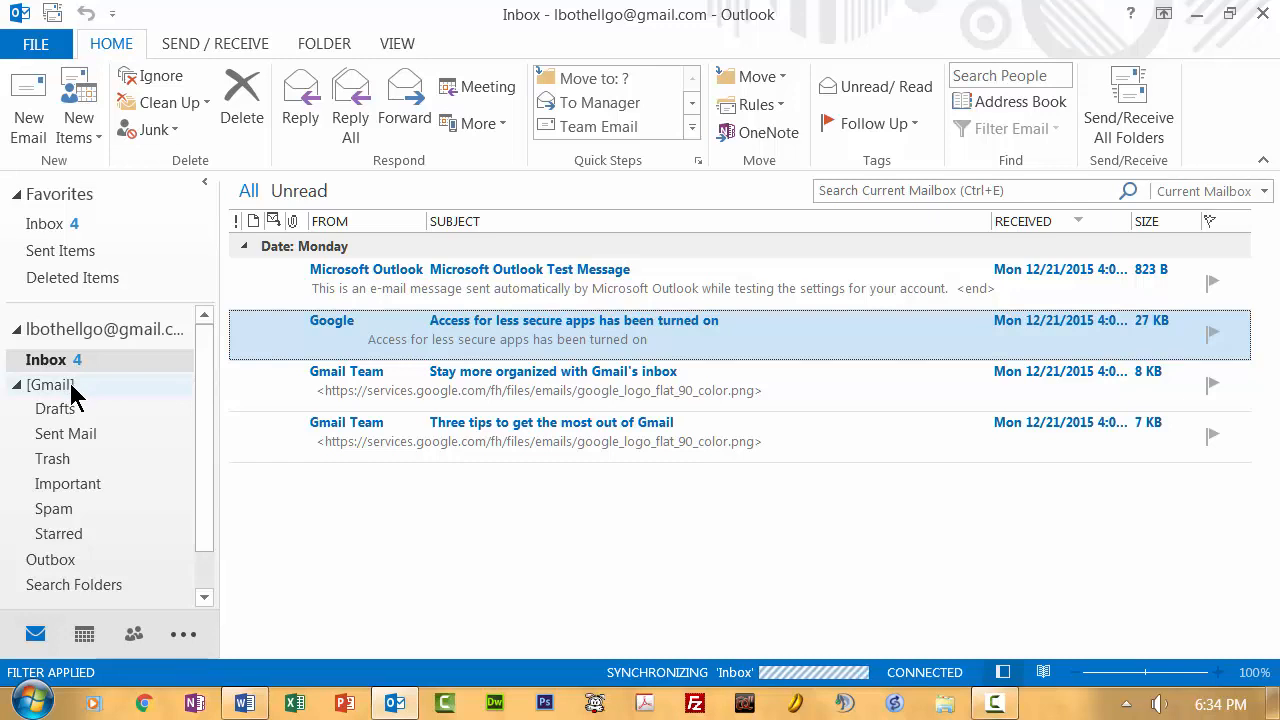
pyautogui.click(72, 389)
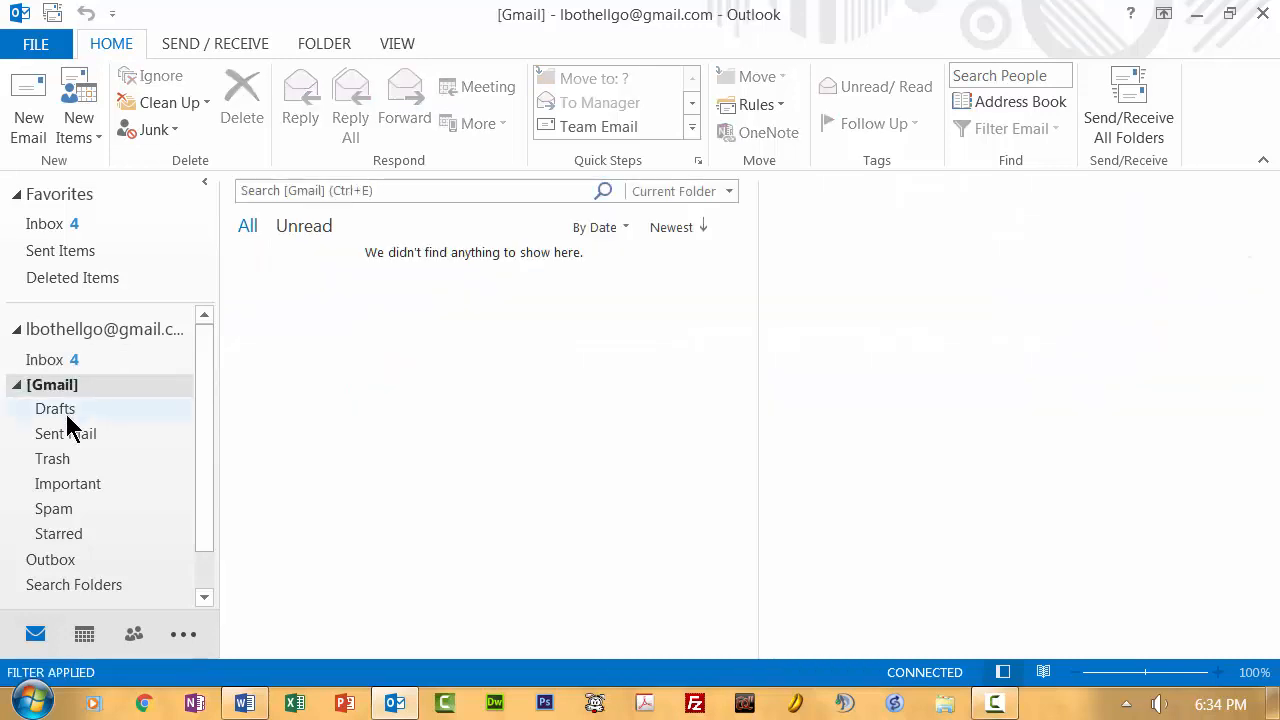
pyautogui.click(67, 415)
pyautogui.click(68, 436)
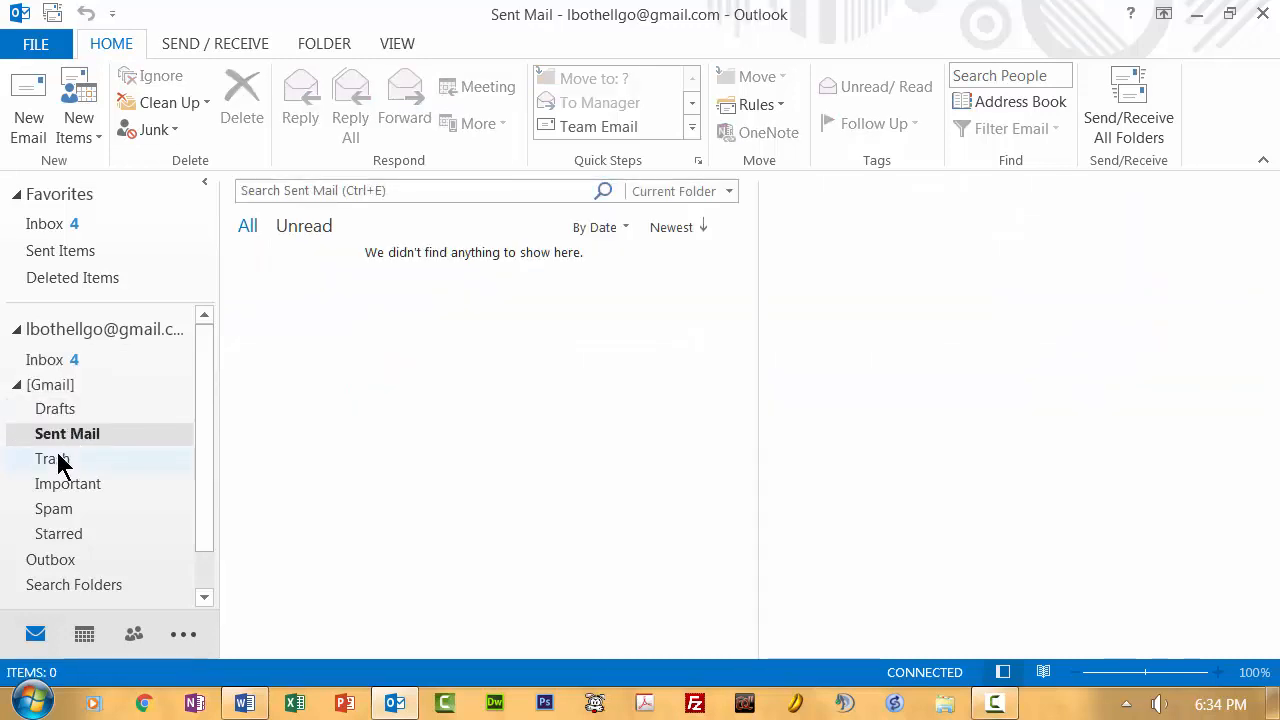
pyautogui.click(55, 460)
pyautogui.click(58, 485)
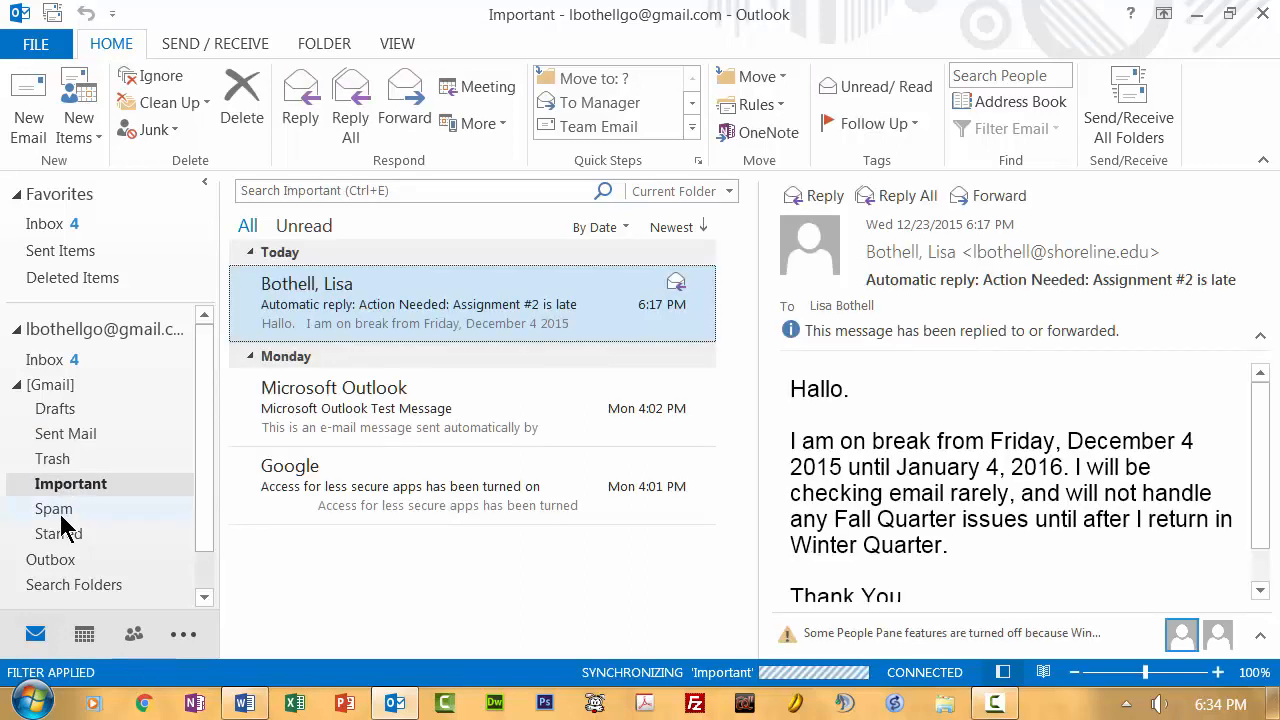
pyautogui.click(58, 511)
pyautogui.click(62, 533)
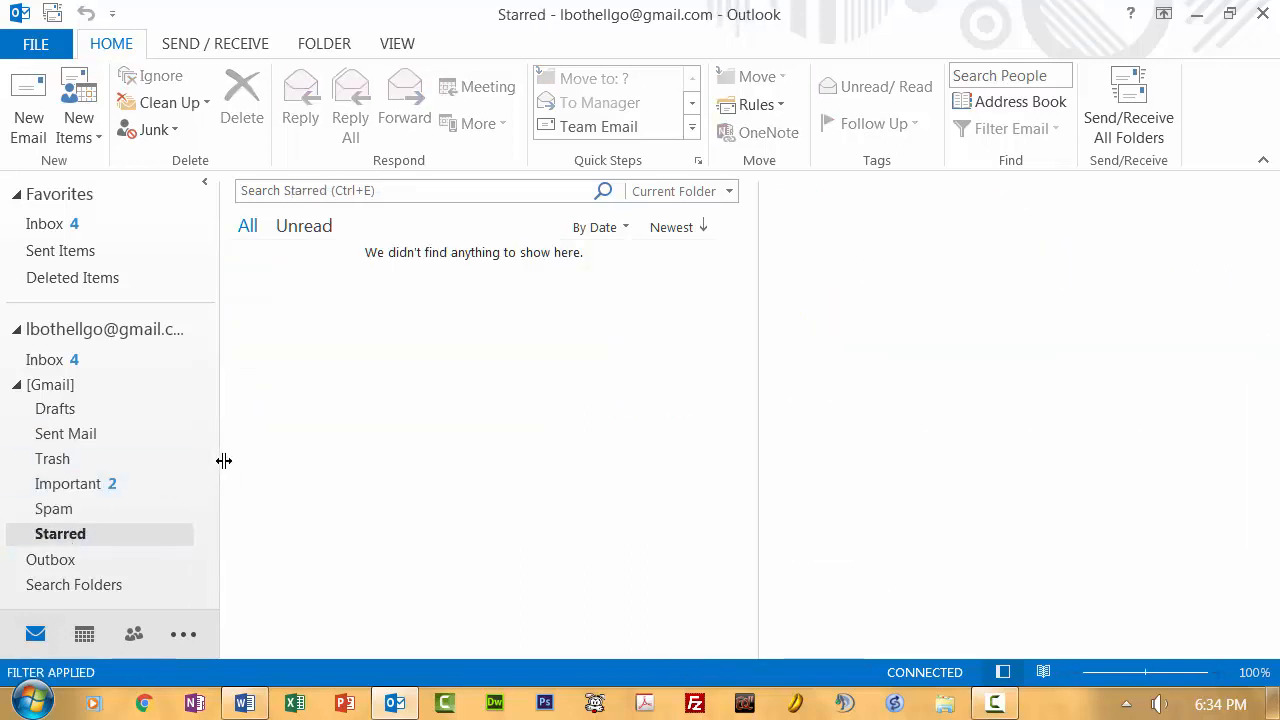
pyautogui.click(55, 409)
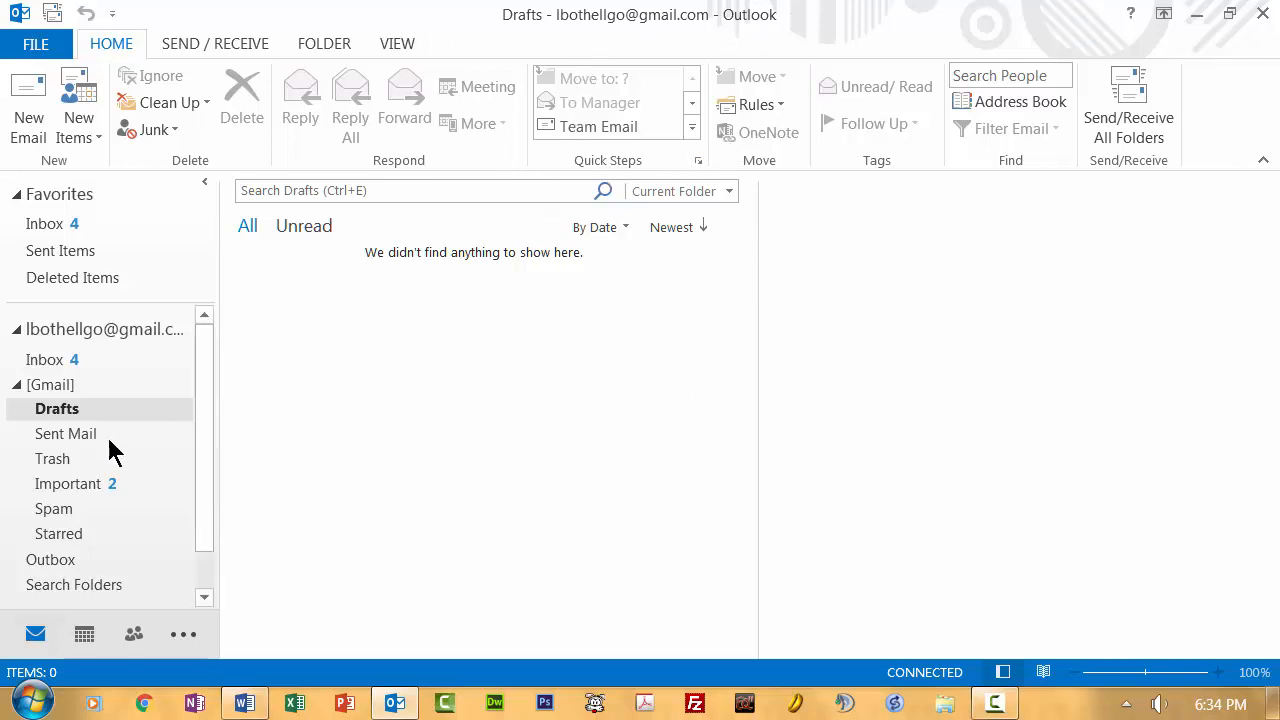
pyautogui.click(62, 443)
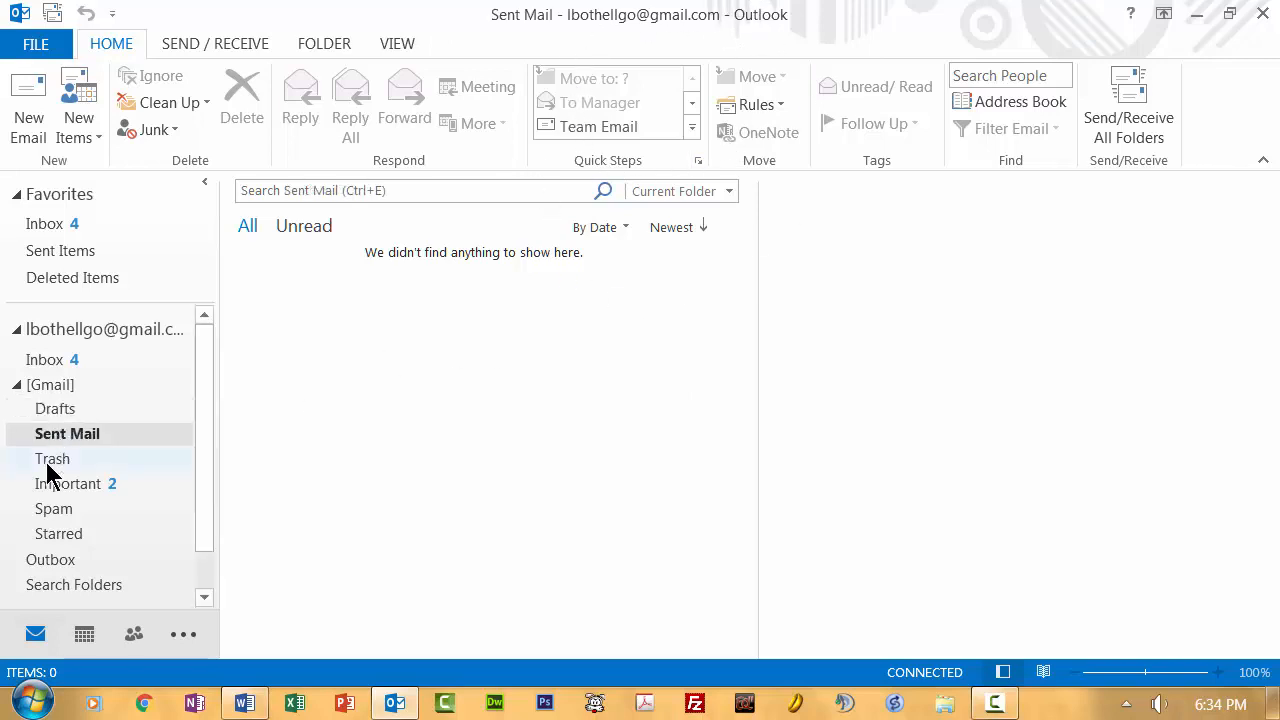
pyautogui.click(47, 462)
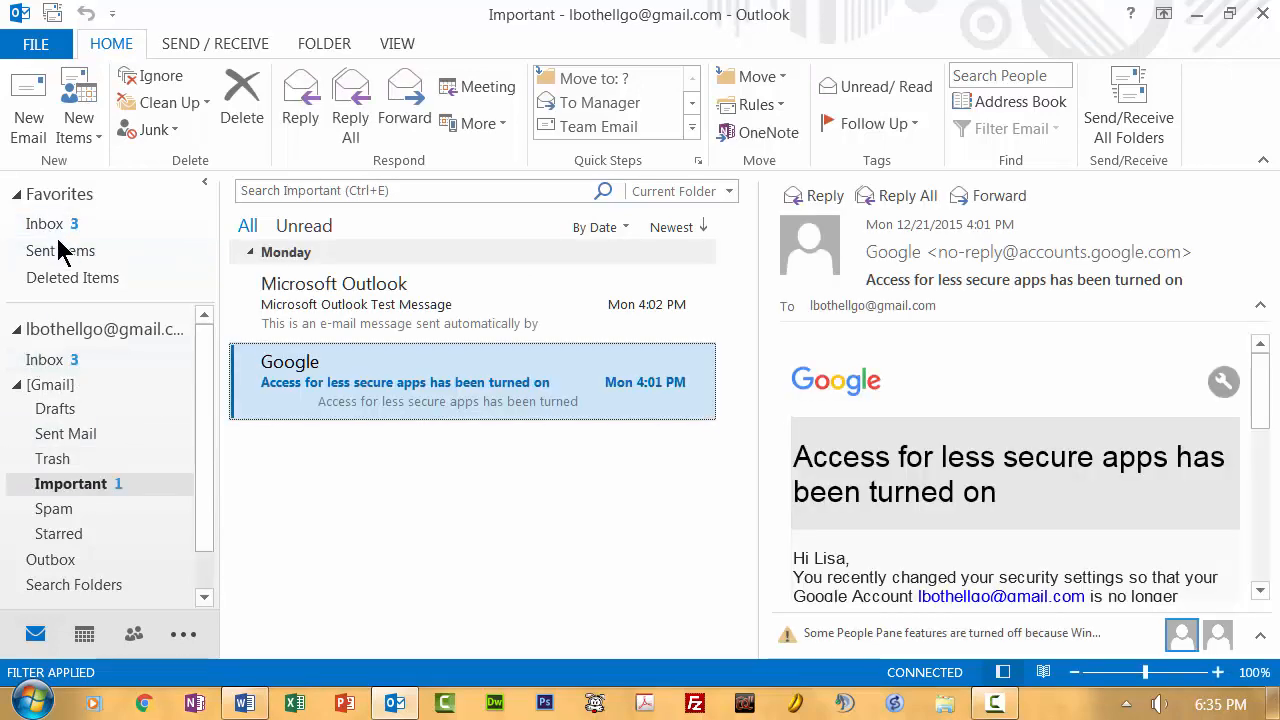
# Step: Delete the 'Stay more organized' message, then drag it from Trash back into the Inbox
pyautogui.click(64, 362)
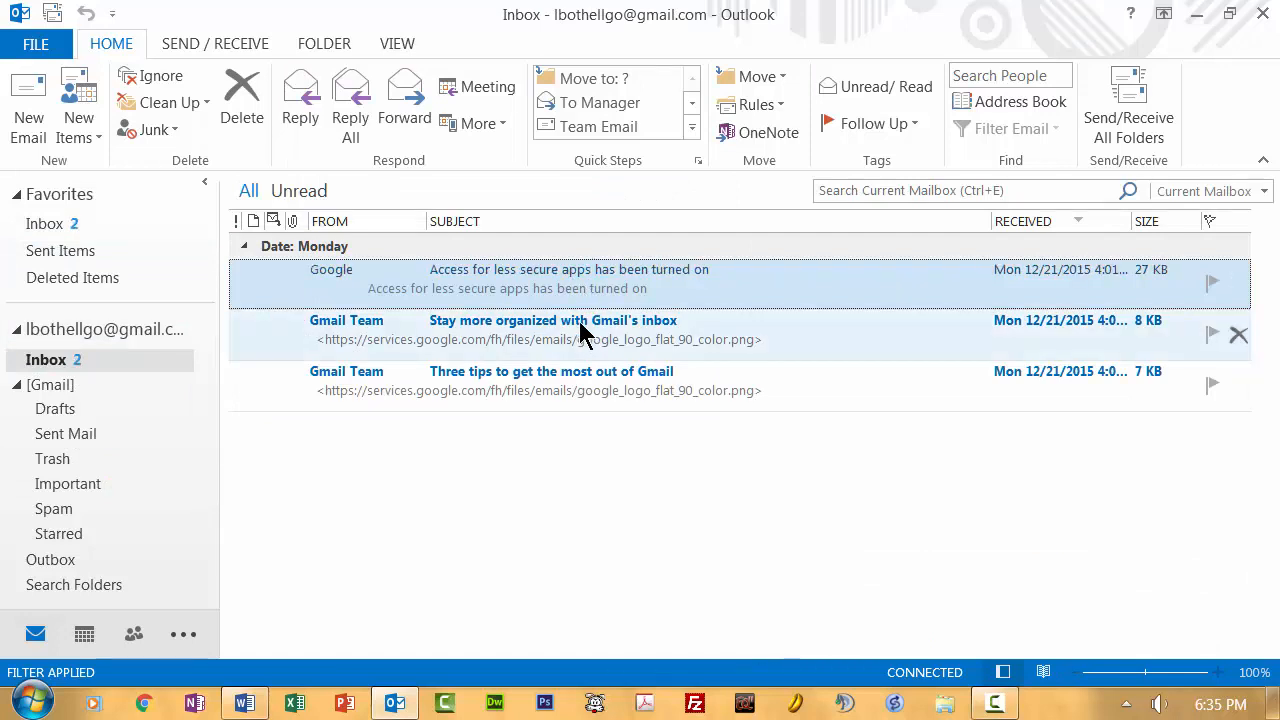
pyautogui.click(581, 335)
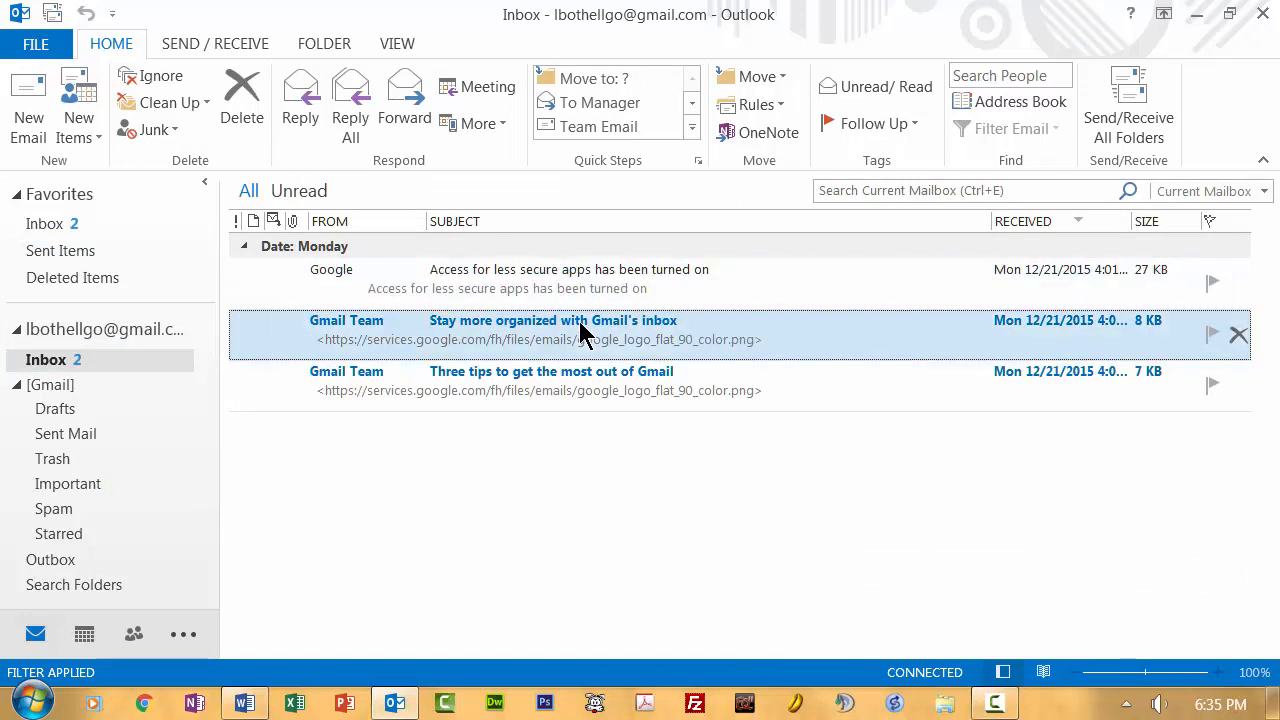
pyautogui.click(1238, 336)
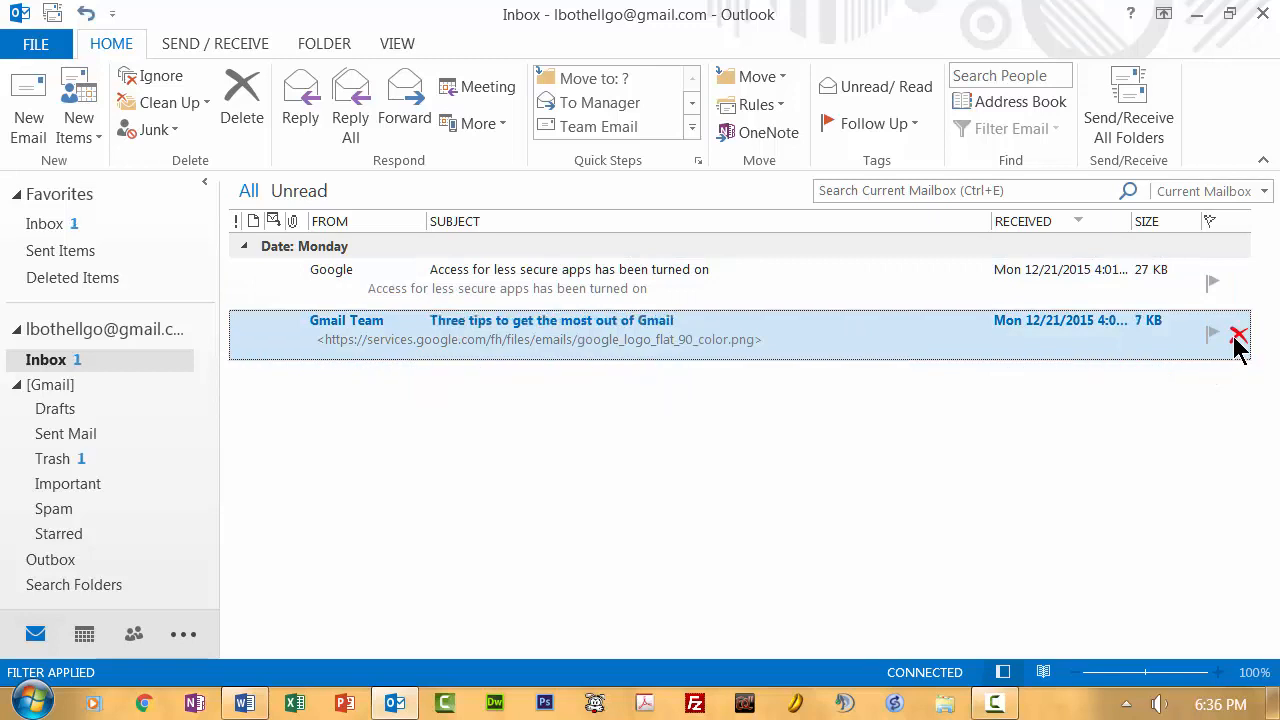
pyautogui.click(72, 462)
pyautogui.moveTo(349, 263); pyautogui.dragTo(57, 372)
# Step: Back in the Inbox, delete the Google security message
pyautogui.click(56, 362)
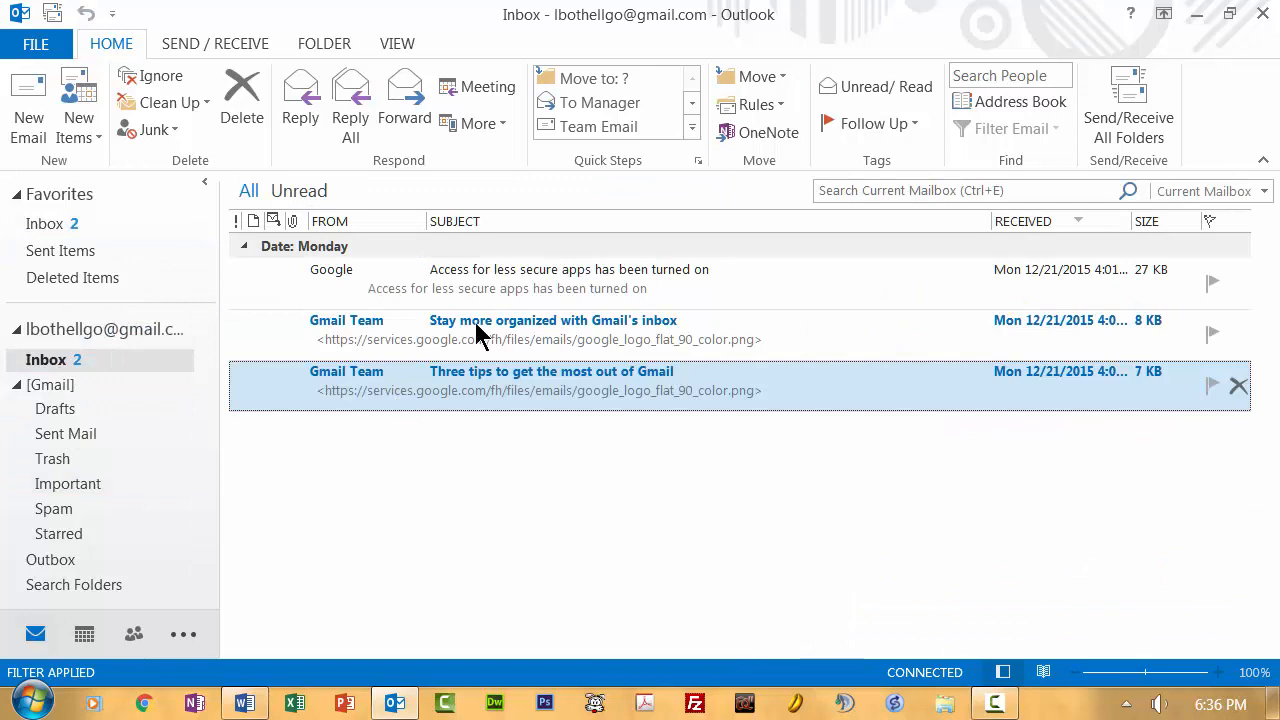
pyautogui.click(545, 280)
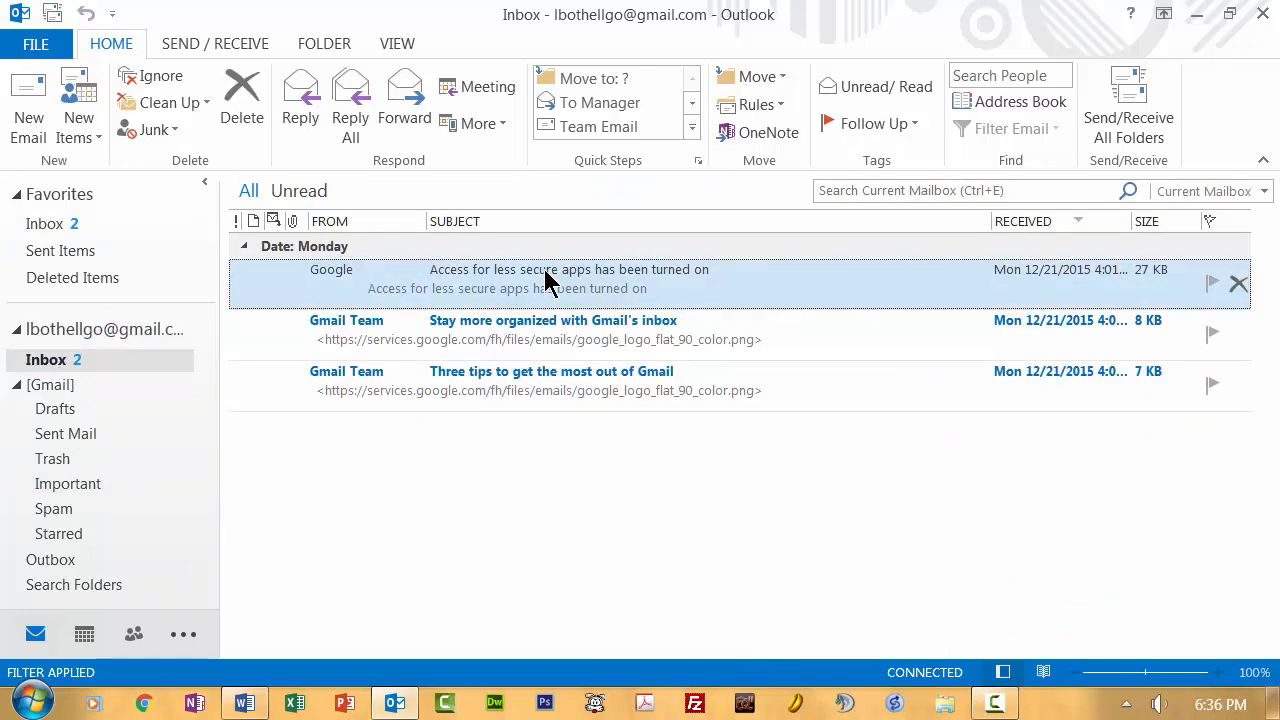
pyautogui.click(1240, 285)
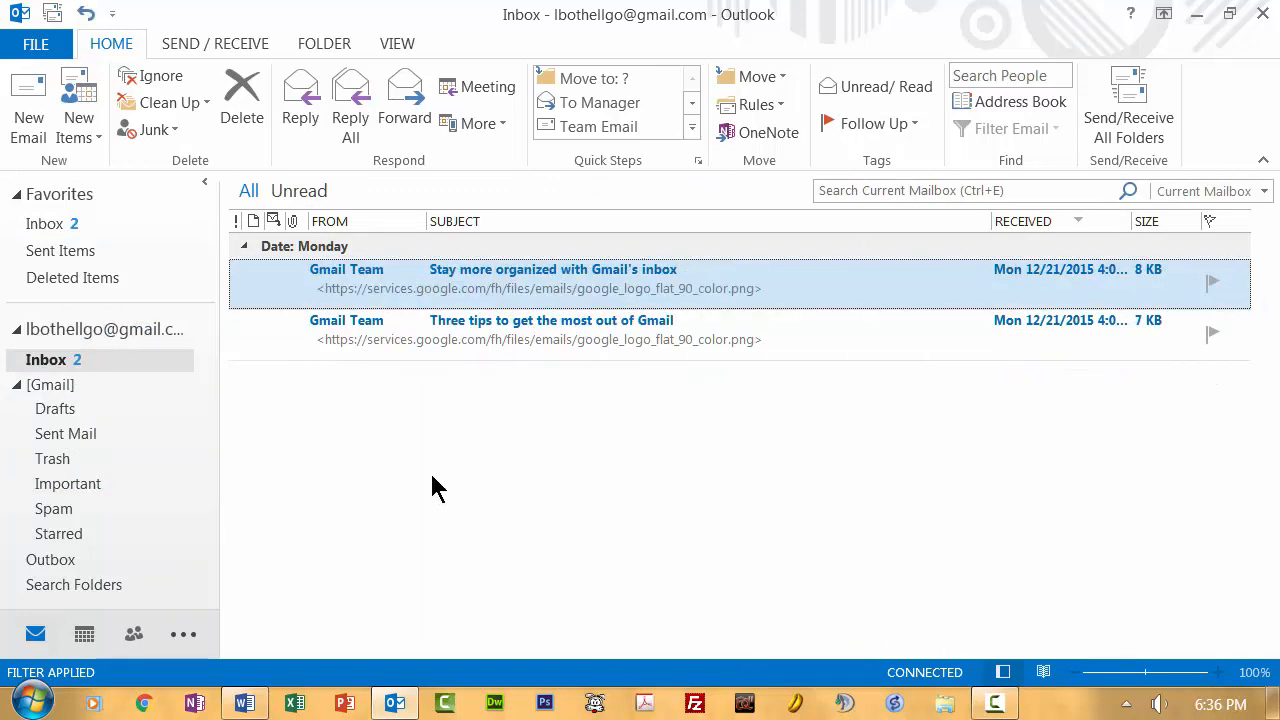
# Step: Permanently delete Google's notice from Trash, confirming with Yes, then return to the Inbox
pyautogui.click(55, 458)
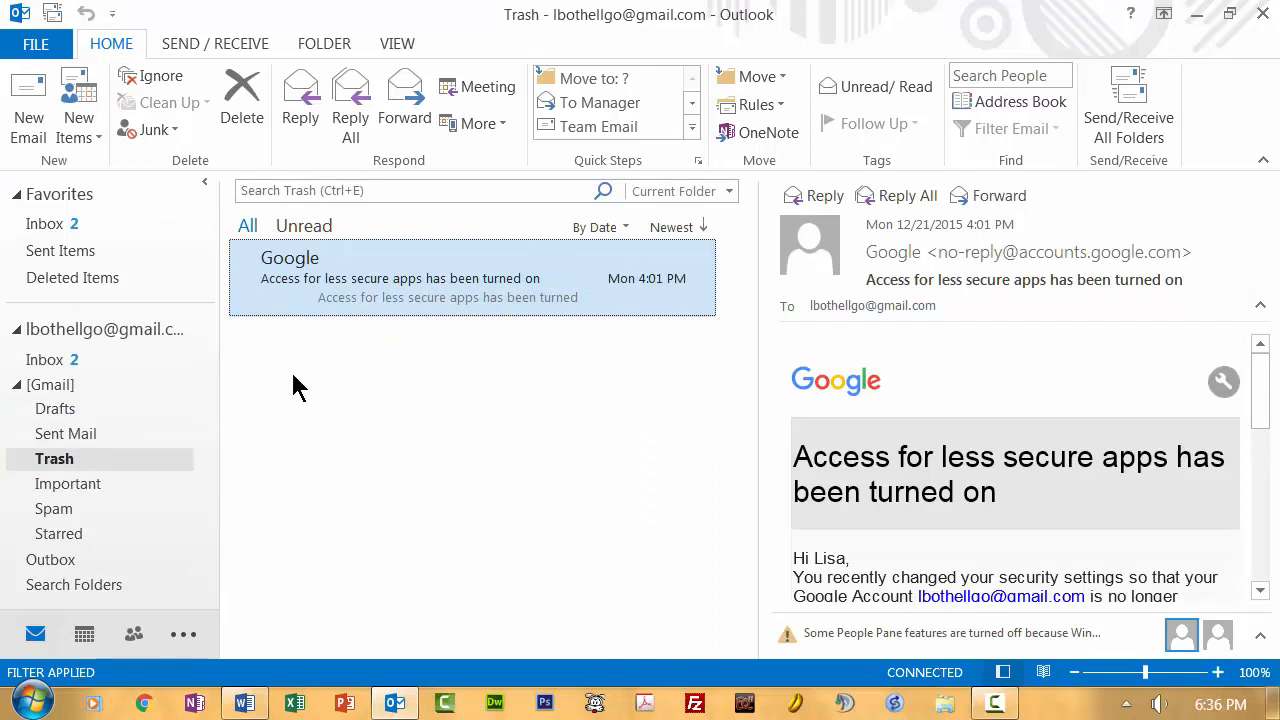
pyautogui.click(238, 130)
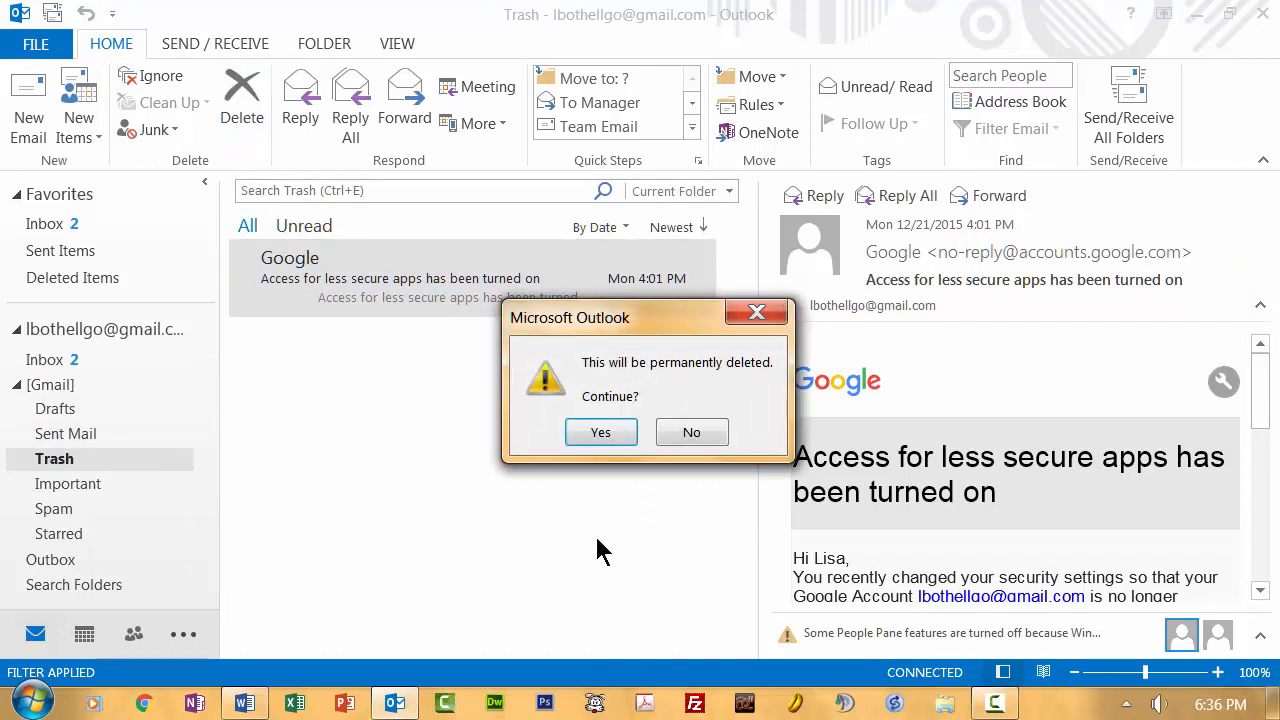
pyautogui.click(603, 432)
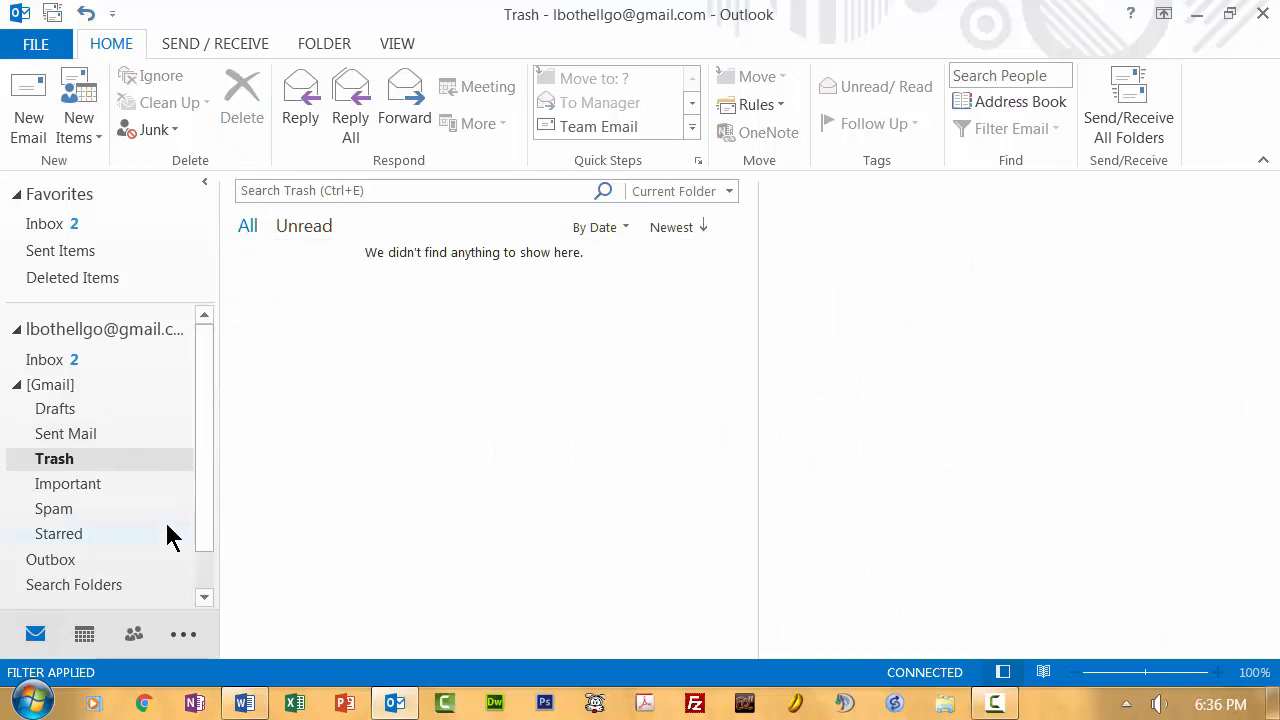
pyautogui.click(66, 512)
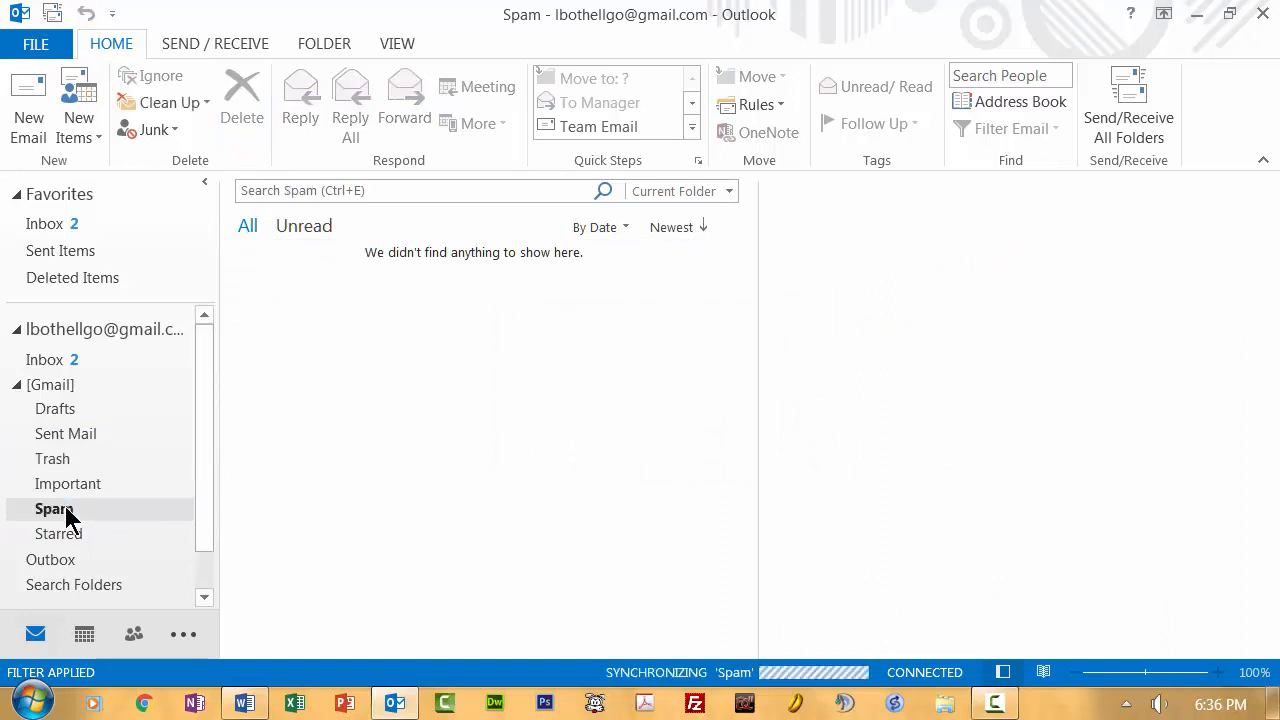
pyautogui.click(46, 362)
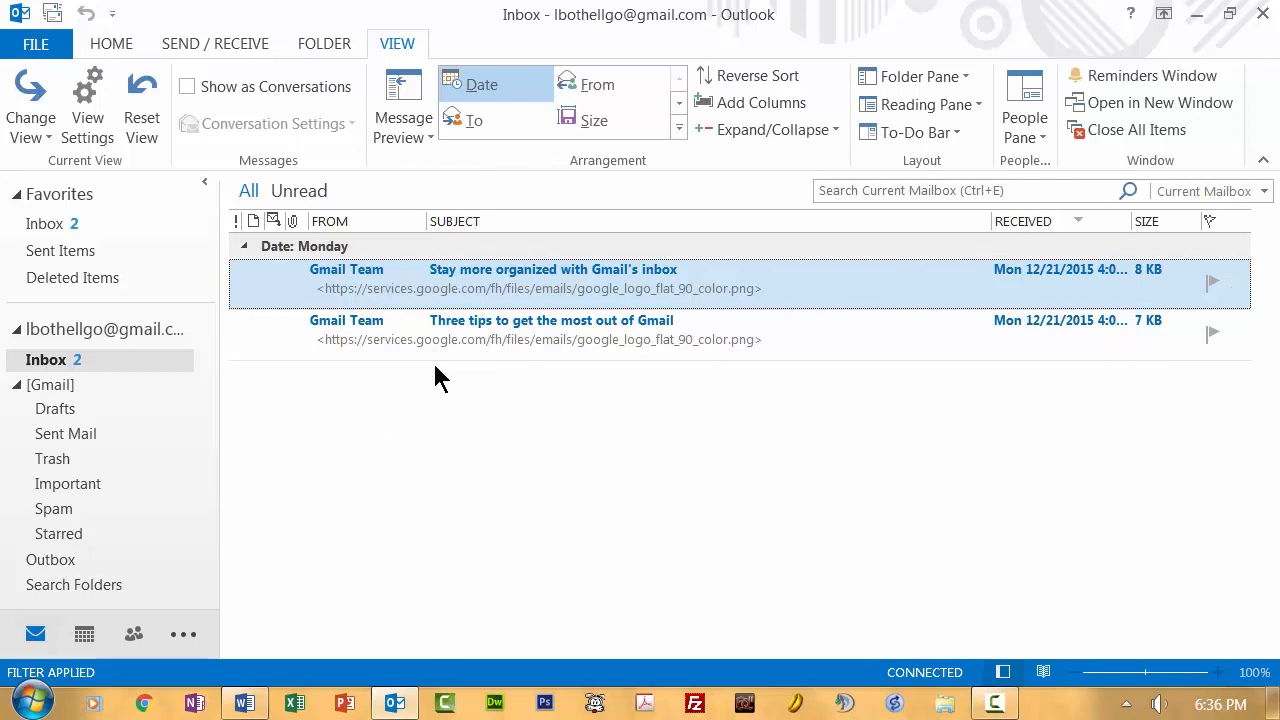
pyautogui.doubleClick(522, 272)
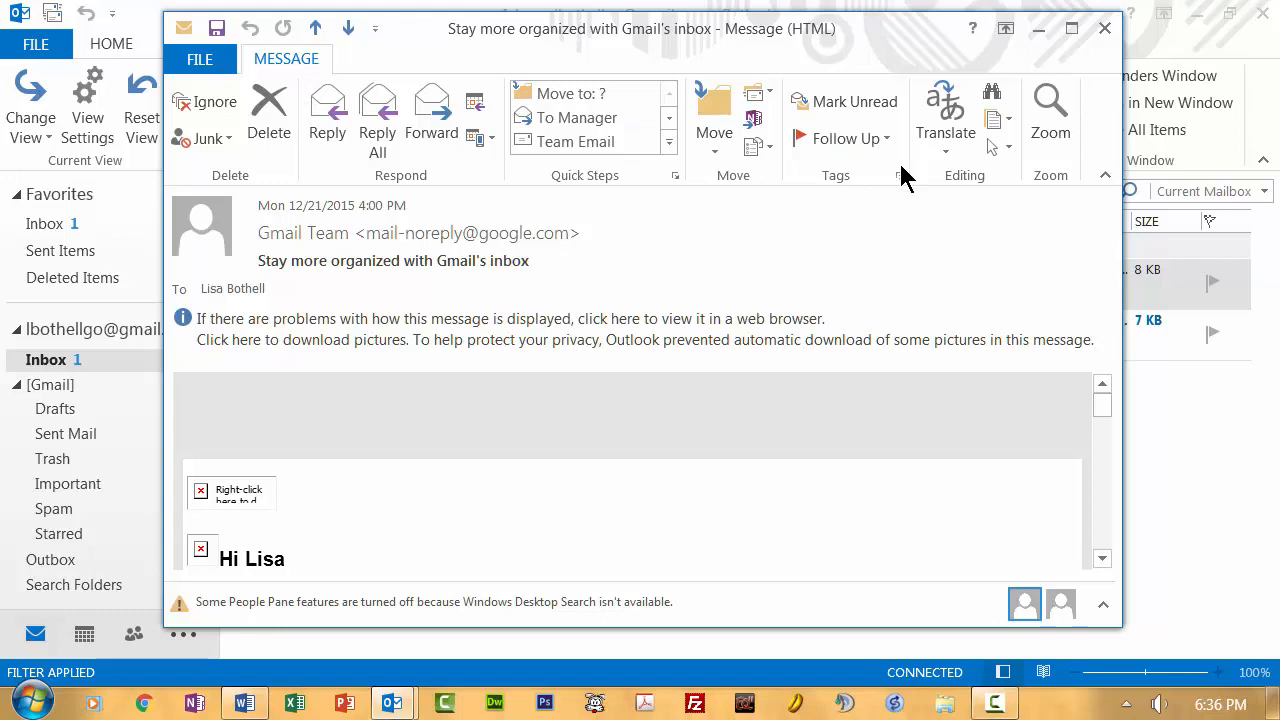
pyautogui.click(1105, 28)
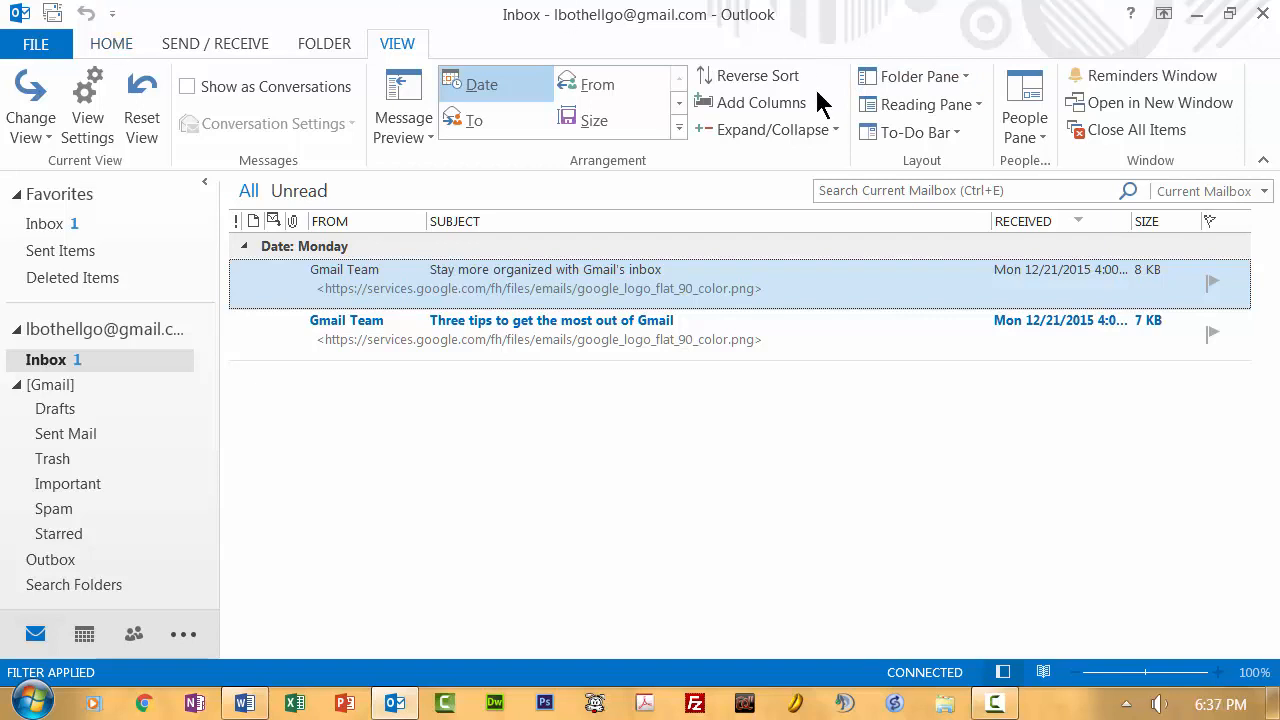
# Step: Show the reading pane on the right
pyautogui.click(978, 110)
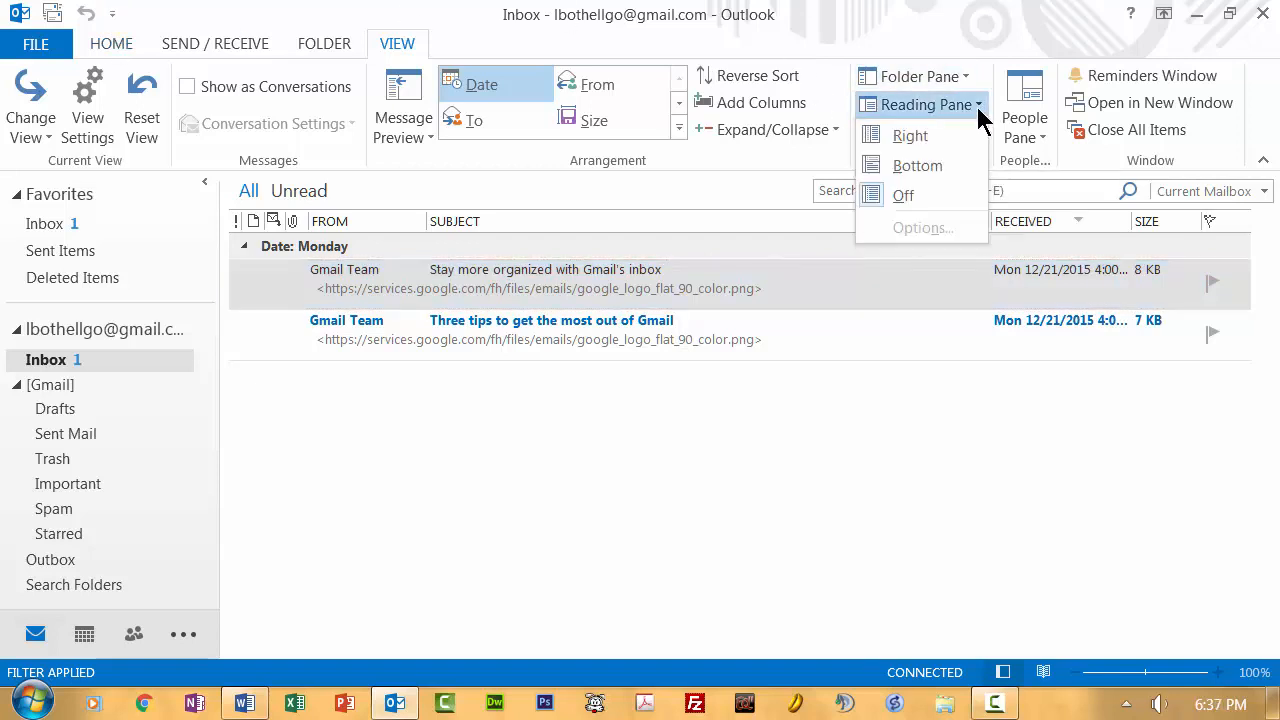
pyautogui.click(911, 138)
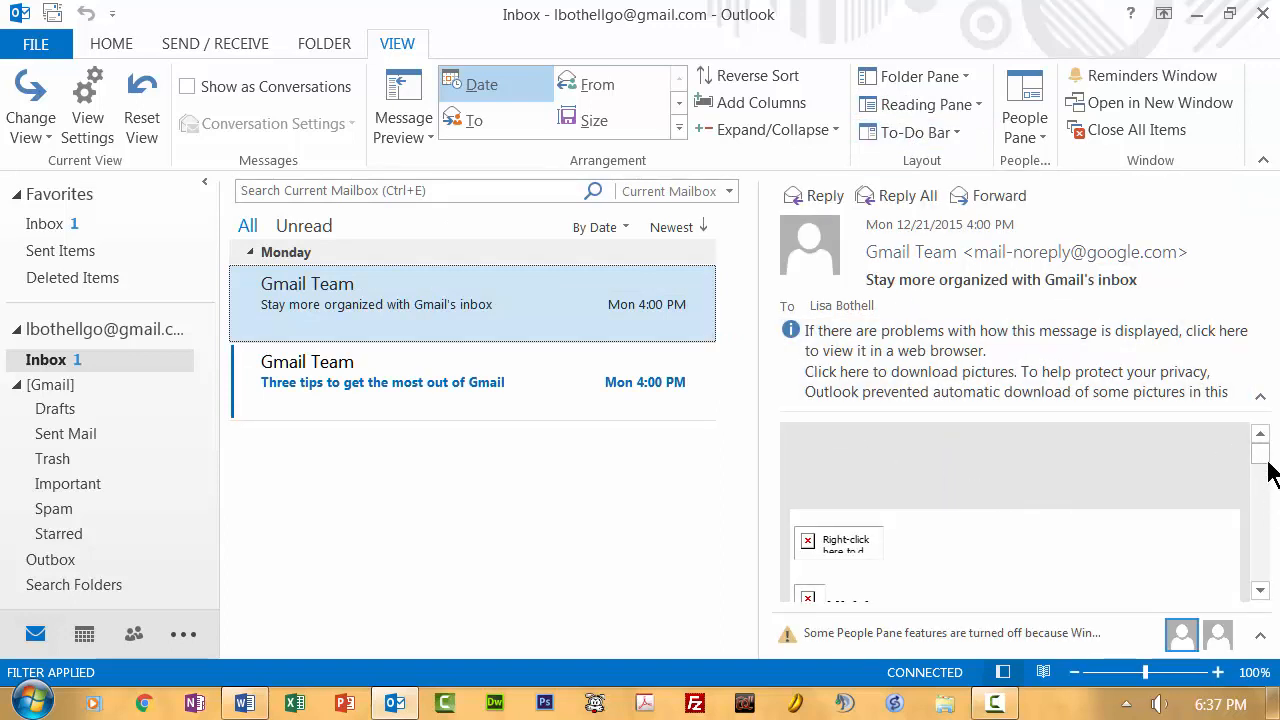
pyautogui.moveTo(1266, 460)
pyautogui.mouseDown()
pyautogui.moveTo(1266, 486)
pyautogui.moveTo(1264, 452)
pyautogui.mouseUp()
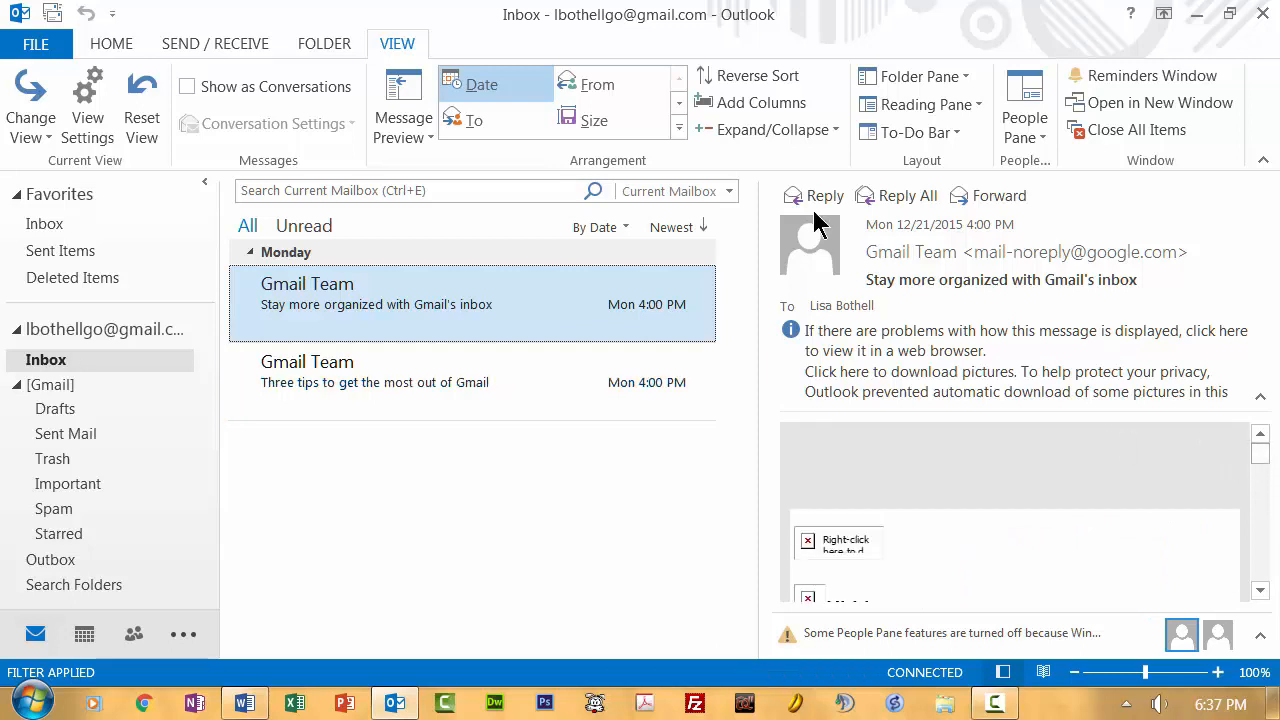
# Step: Turn the reading pane off and collapse the [Gmail] folder
pyautogui.click(972, 106)
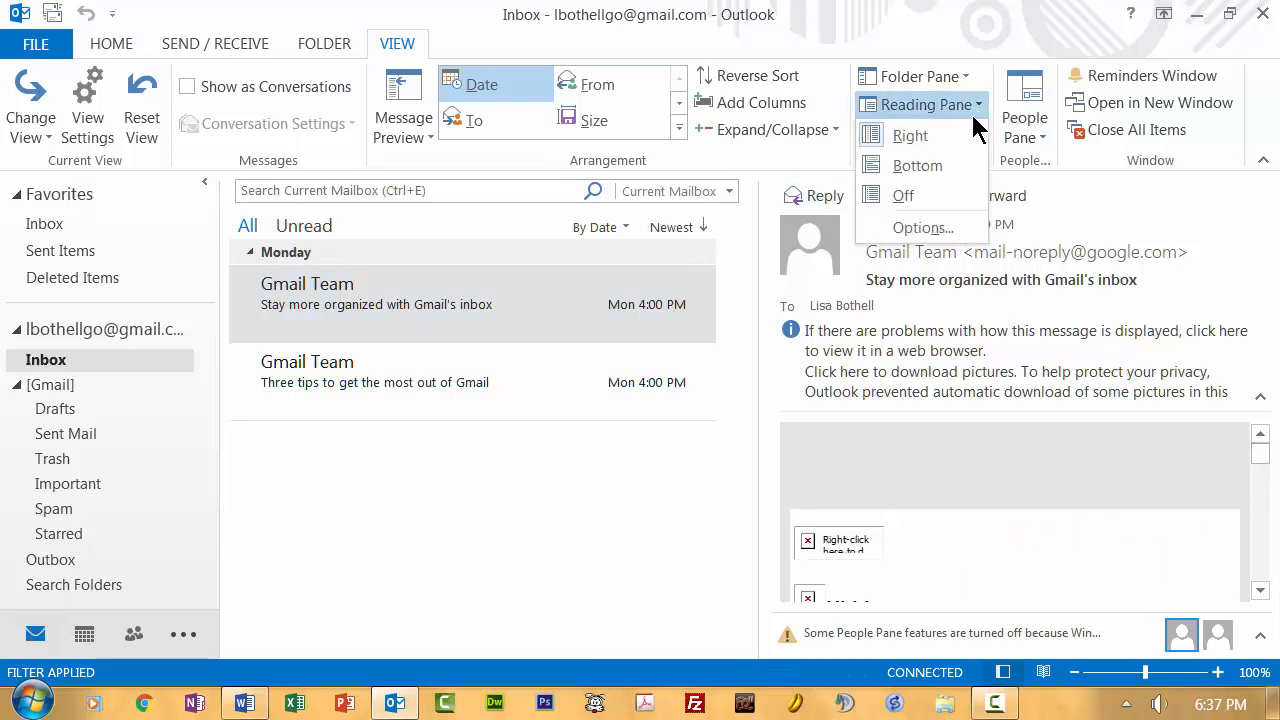
pyautogui.click(904, 197)
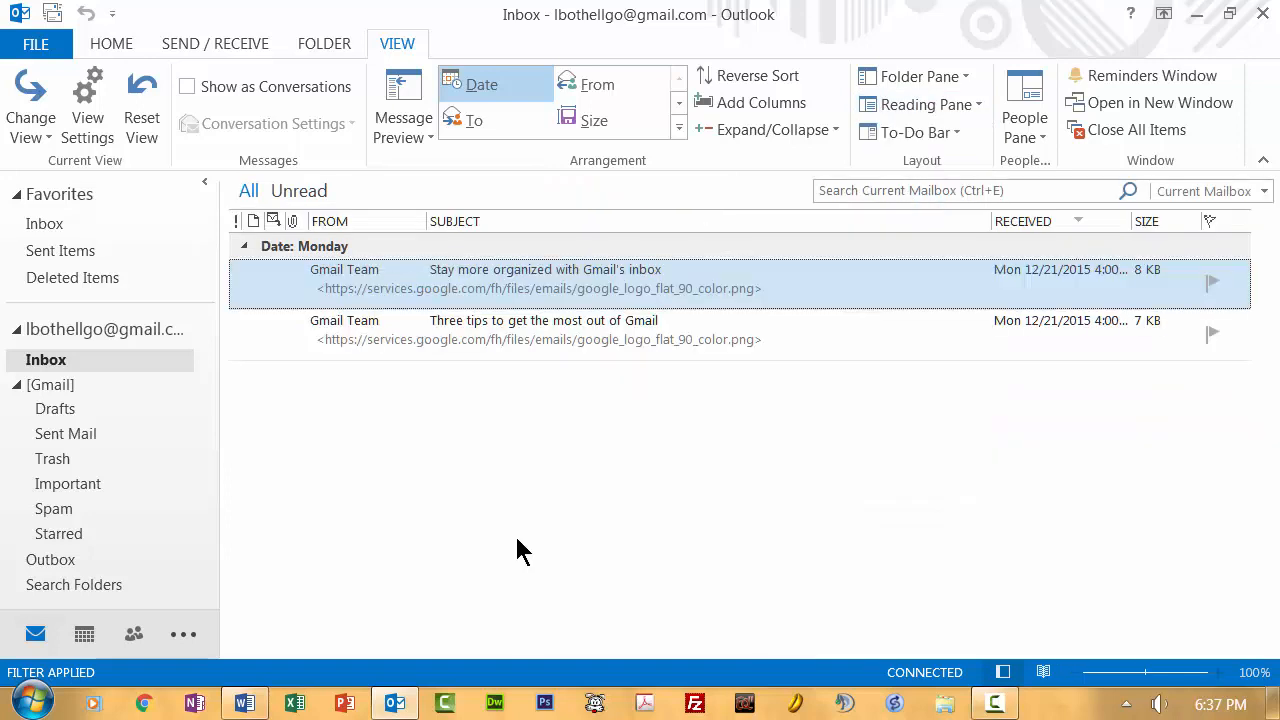
pyautogui.click(17, 385)
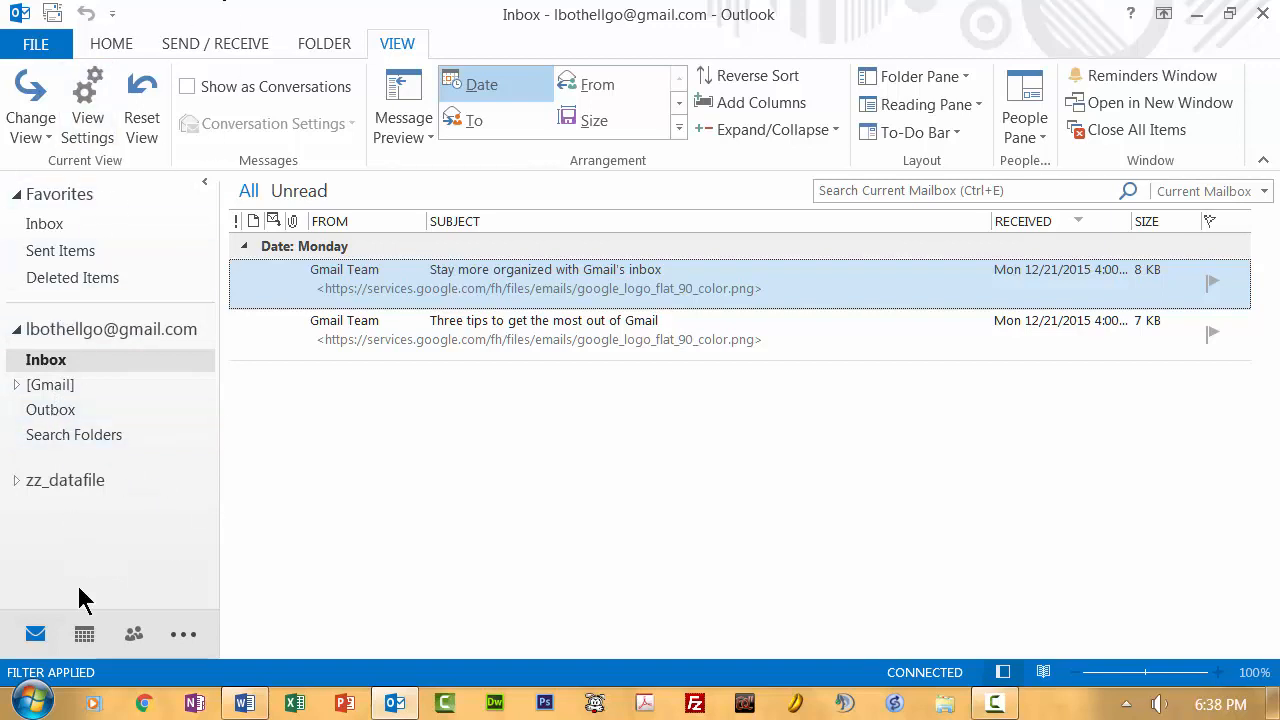
# Step: Select the mail account, collapse Favorites, and create a new blank email
pyautogui.click(110, 329)
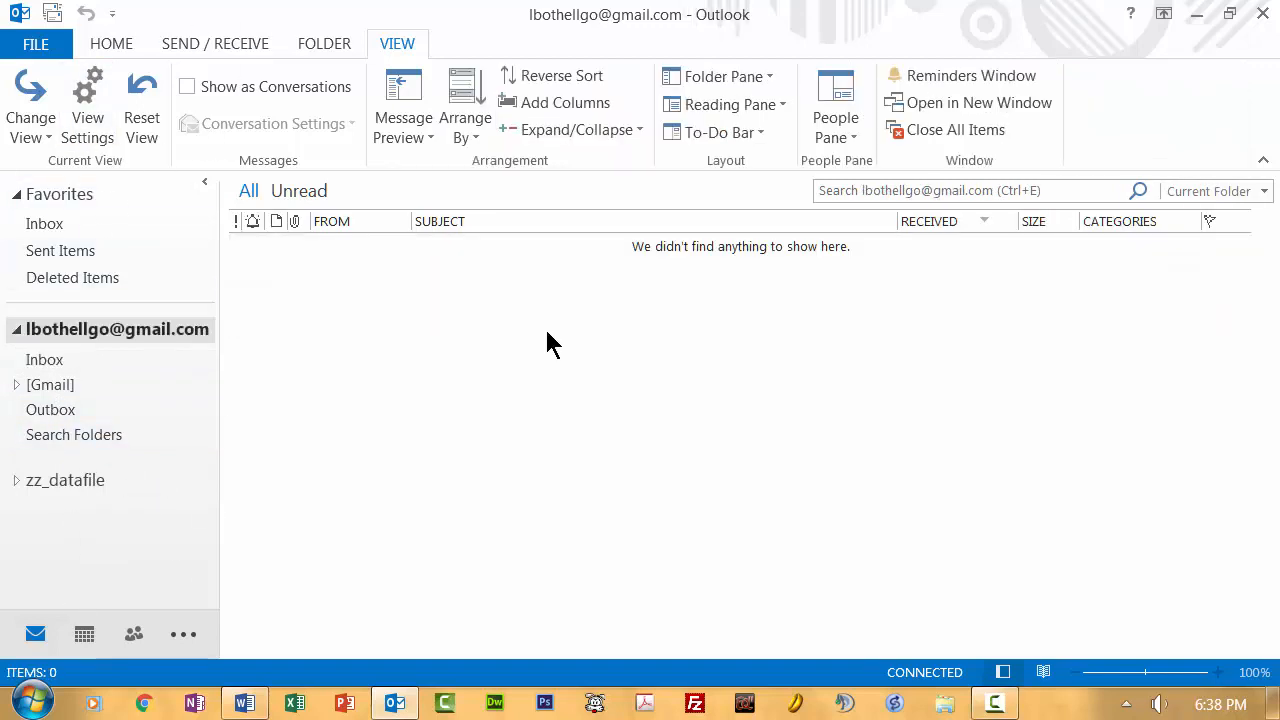
pyautogui.click(18, 196)
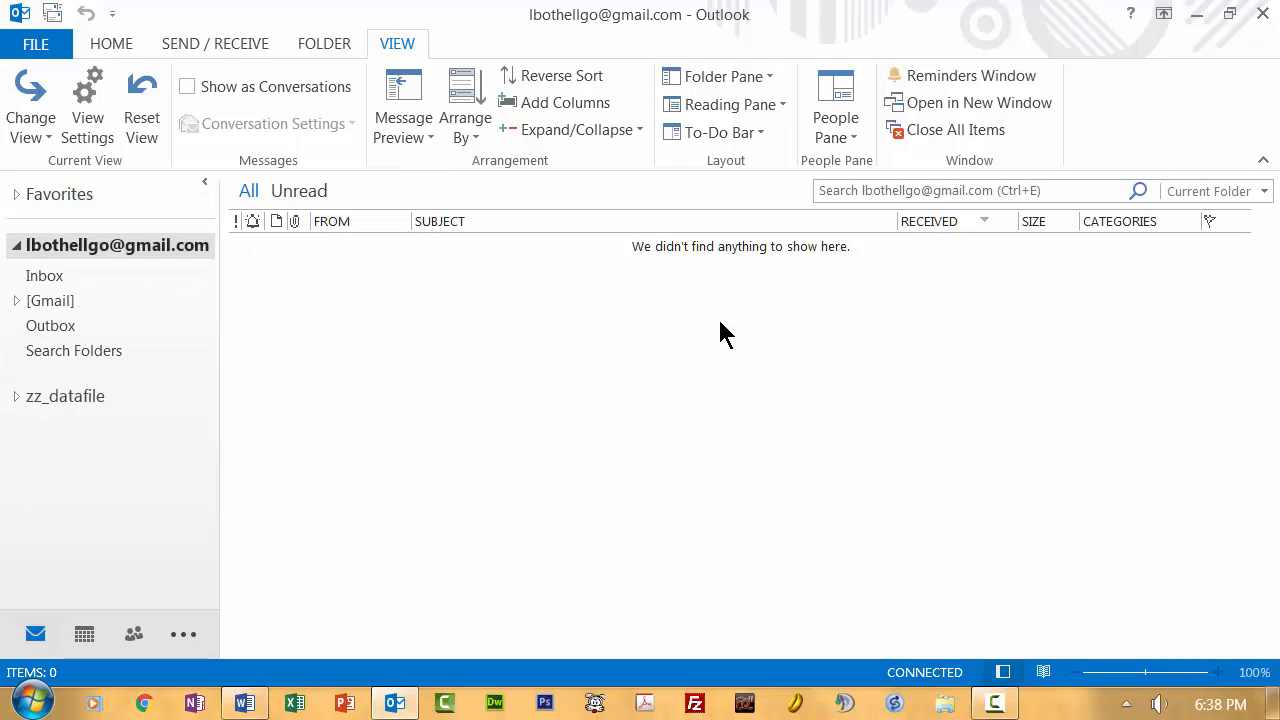
pyautogui.click(96, 38)
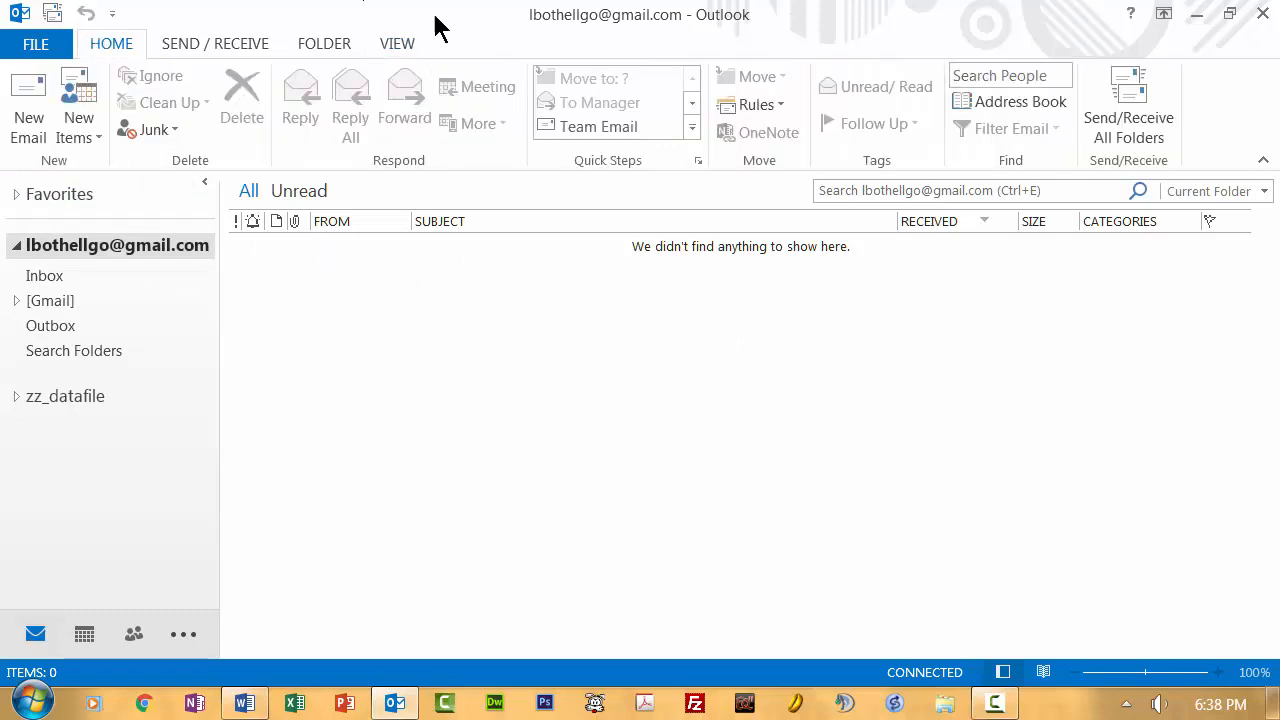
pyautogui.click(10, 106)
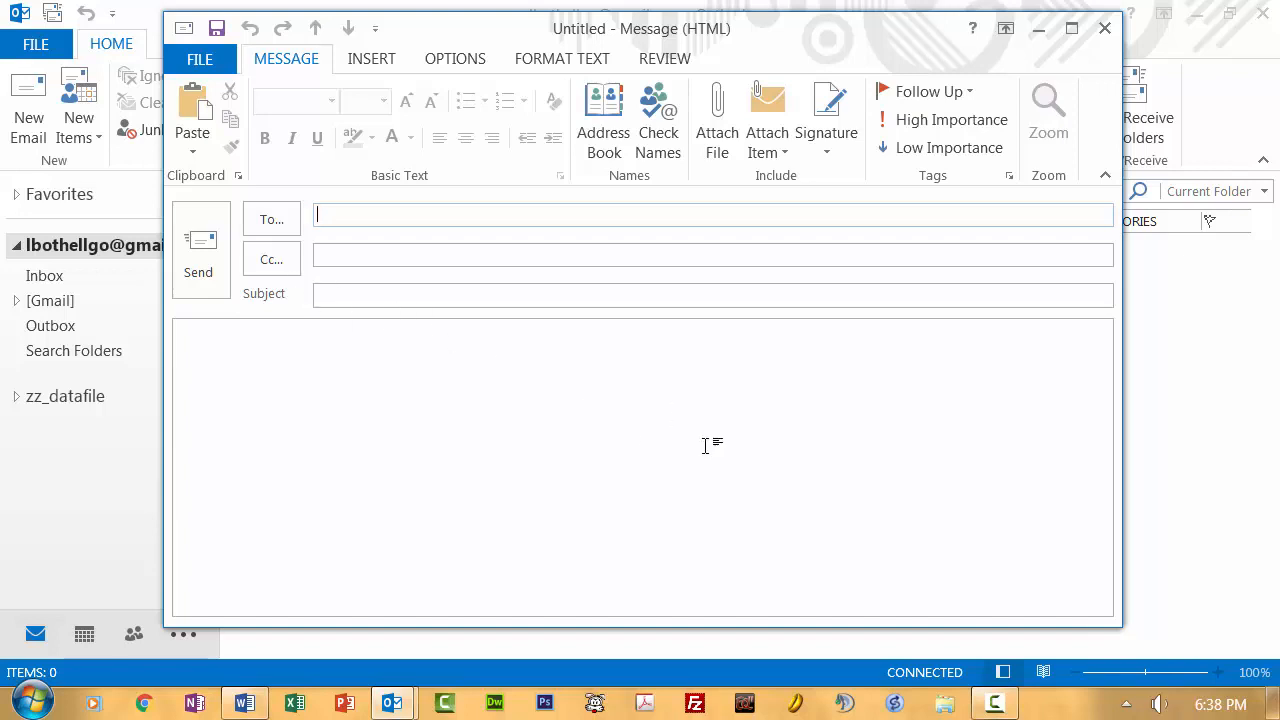
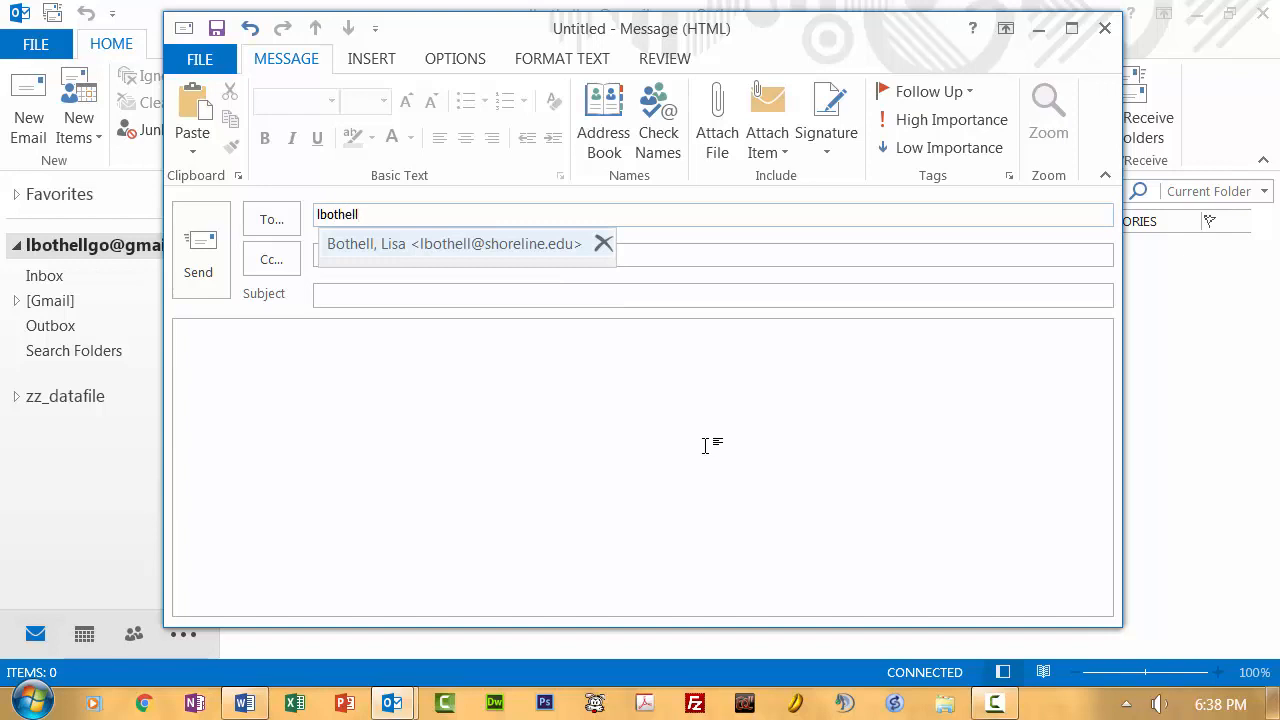
# Step: Enter the recipient's e-mail address in the To field
pyautogui.click(648, 254)
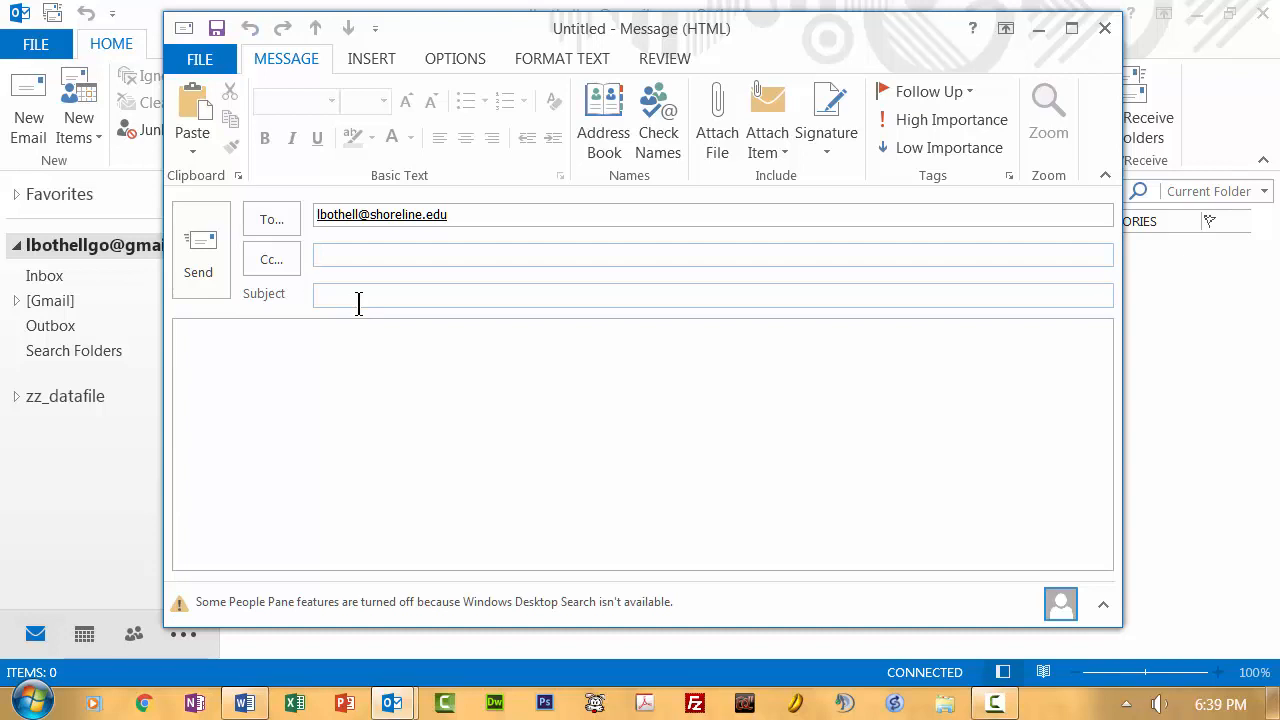
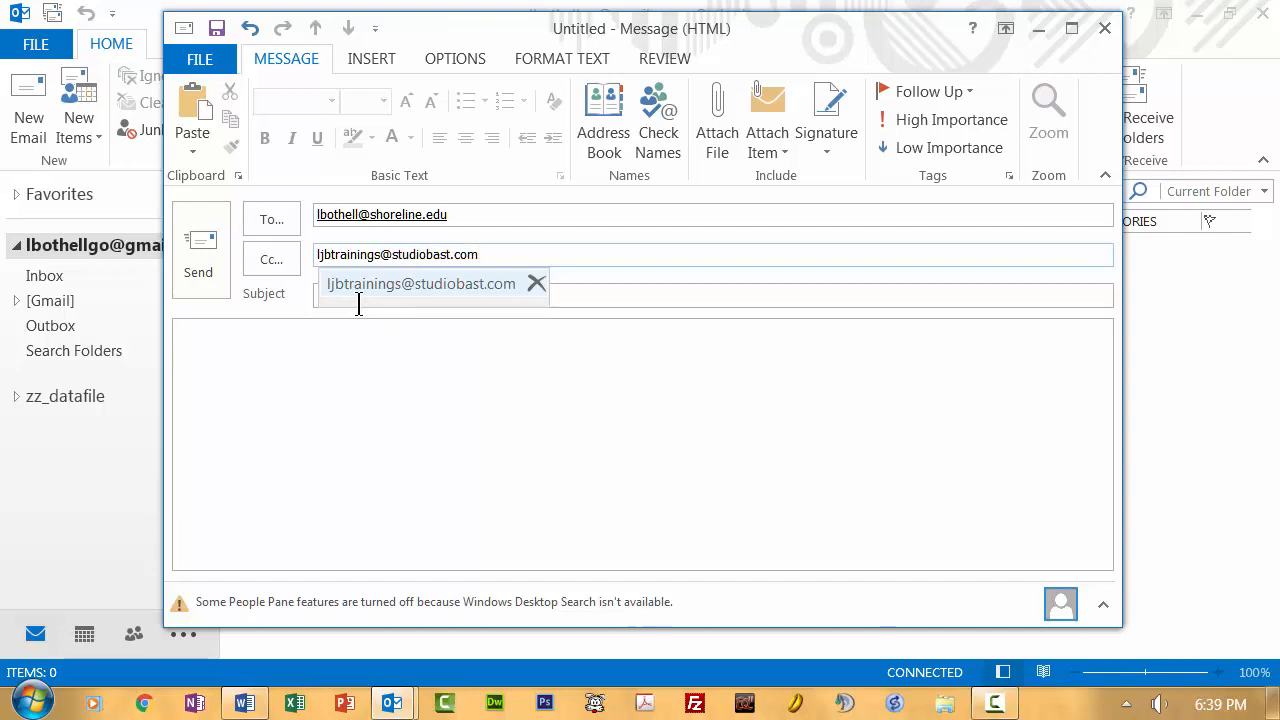
# Step: Add a second e-mail address as Cc and open the Select Names contacts picker
pyautogui.click(627, 295)
pyautogui.click(254, 259)
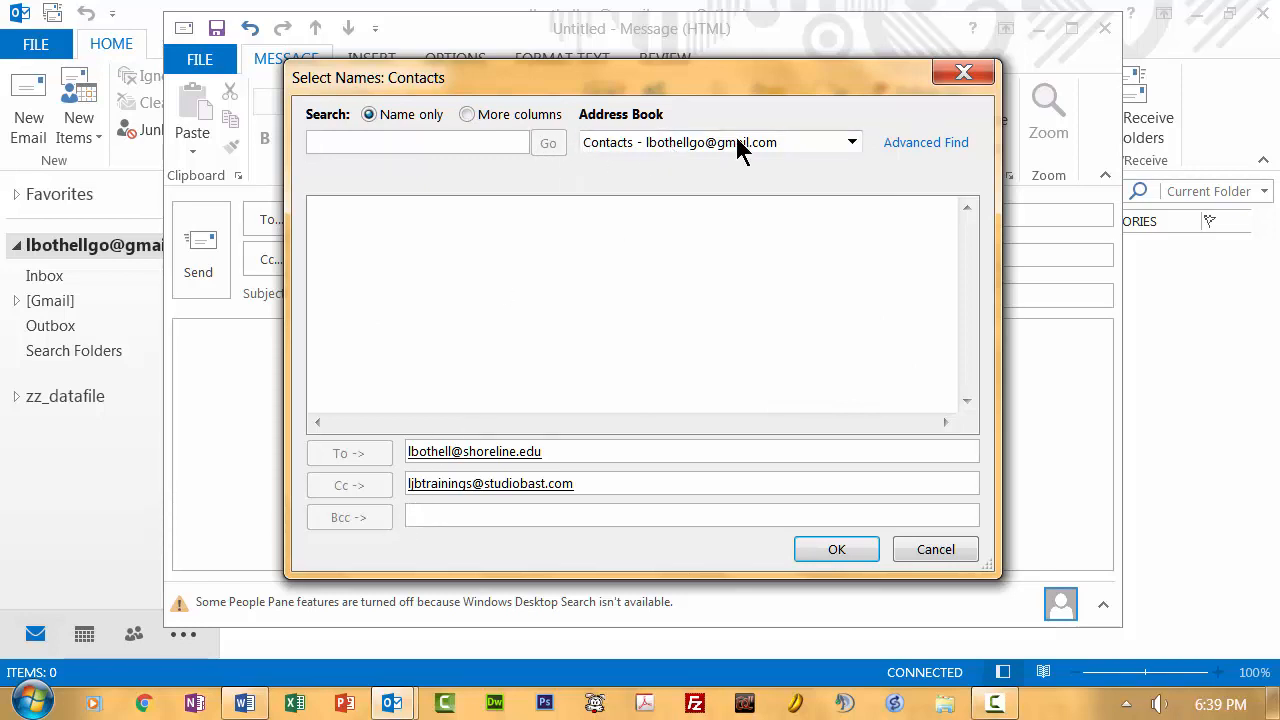
# Step: Keep the Contacts address book and the To and Cc recipients, and confirm Select Names
pyautogui.click(851, 142)
pyautogui.click(851, 143)
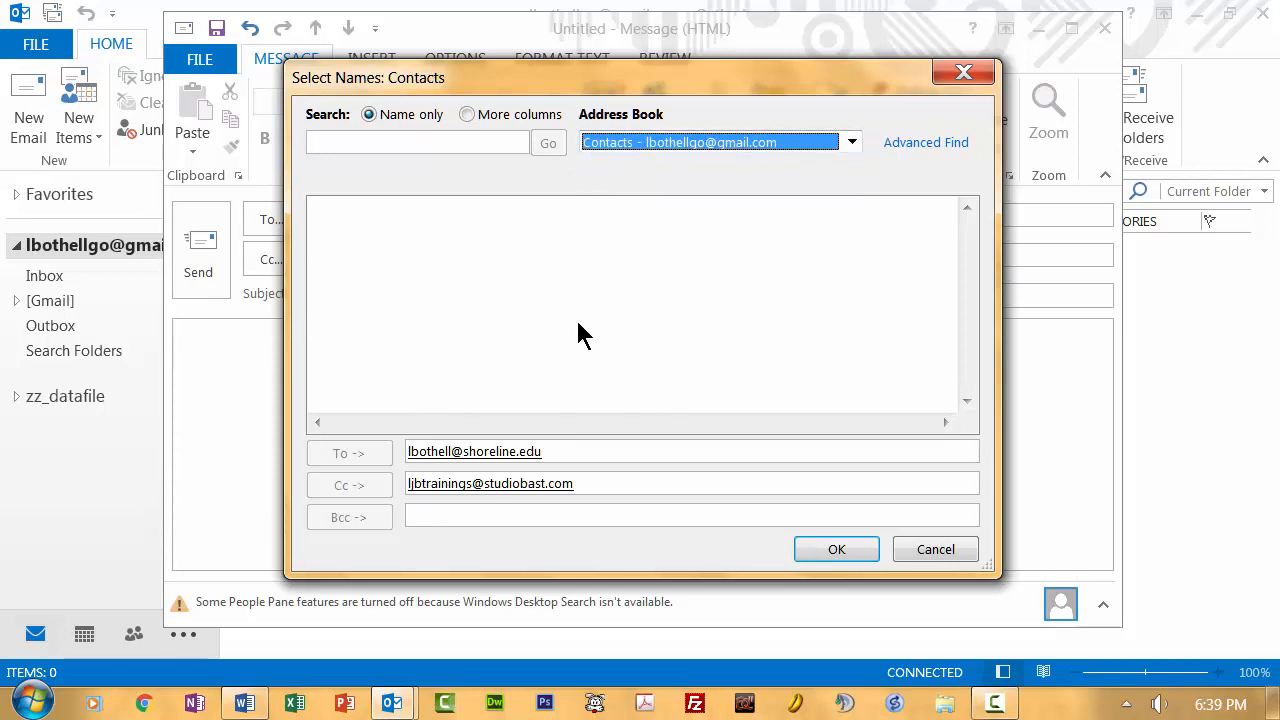
pyautogui.click(497, 517)
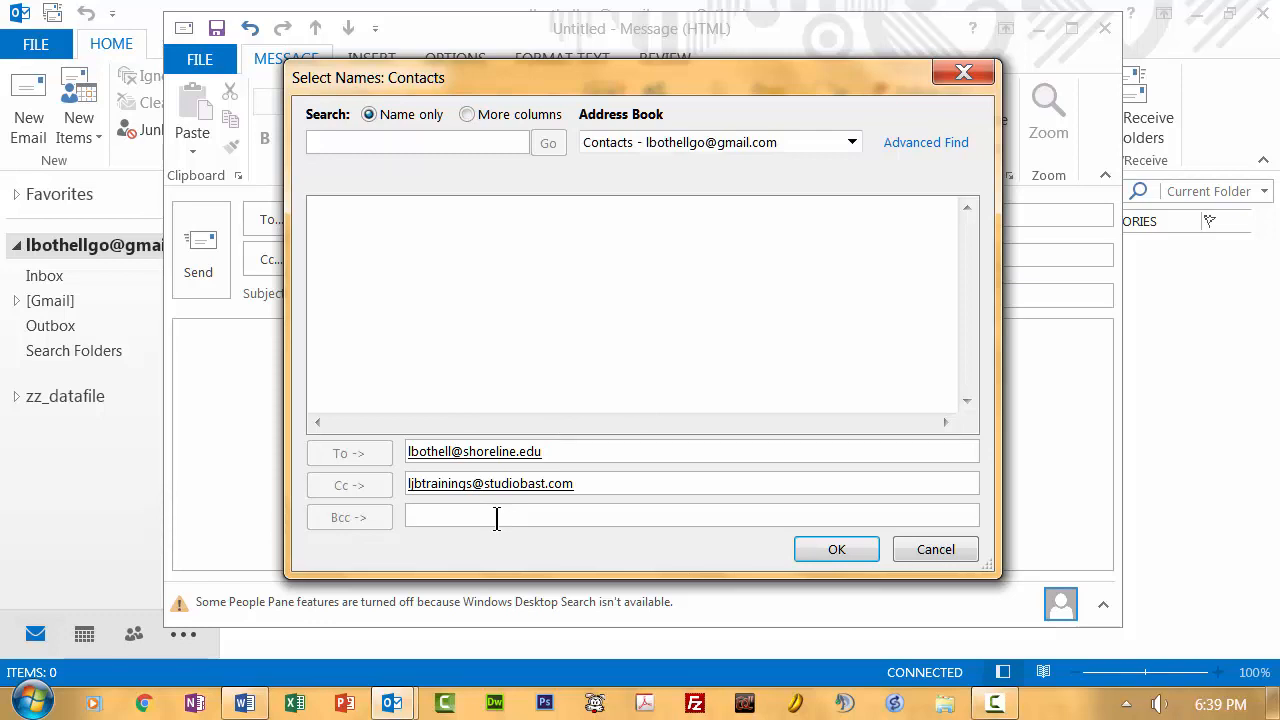
pyautogui.click(430, 456)
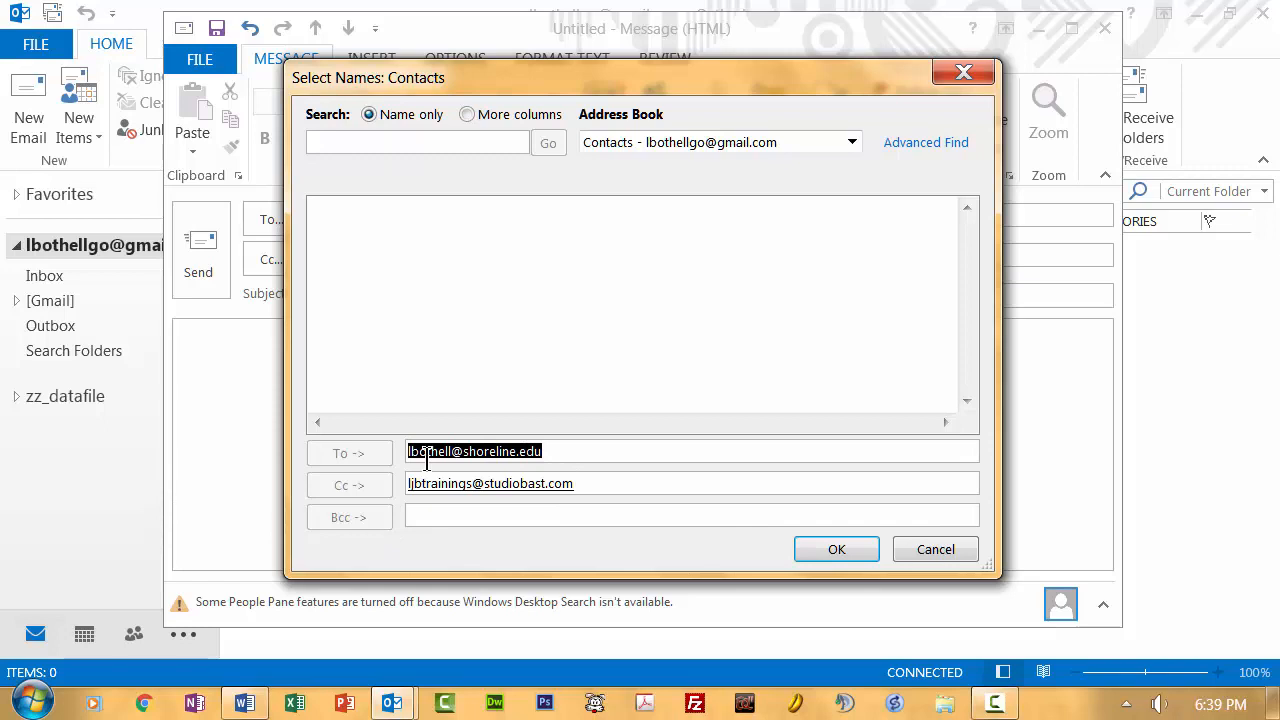
pyautogui.click(439, 517)
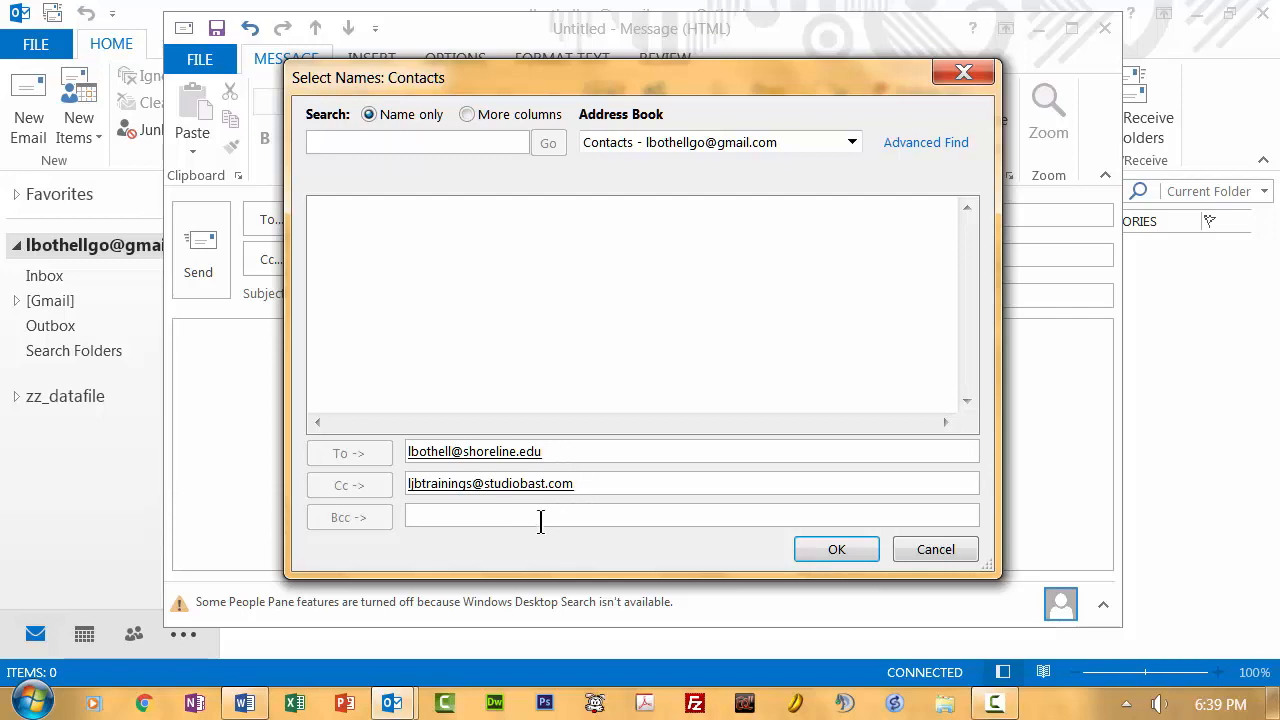
pyautogui.click(843, 552)
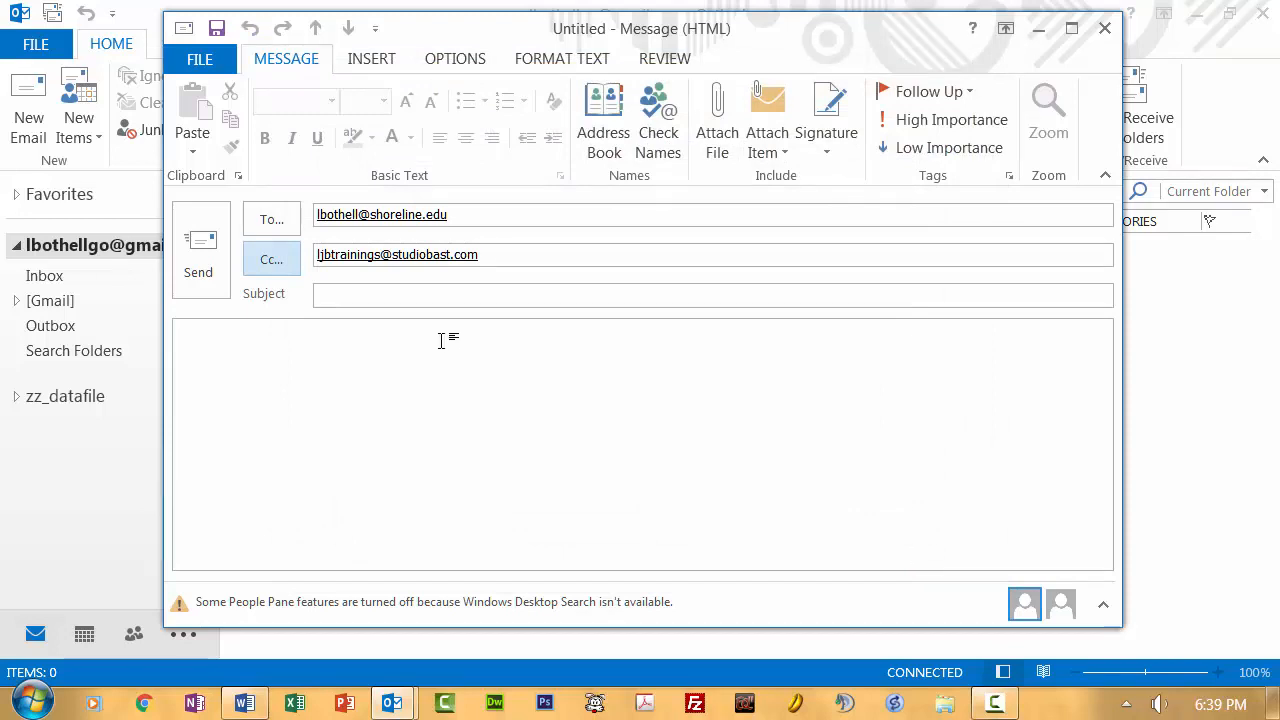
# Step: Enter the subject 'Action Needed: Please phone me!' and a greeting line addressed to the recipient
pyautogui.click(328, 297)
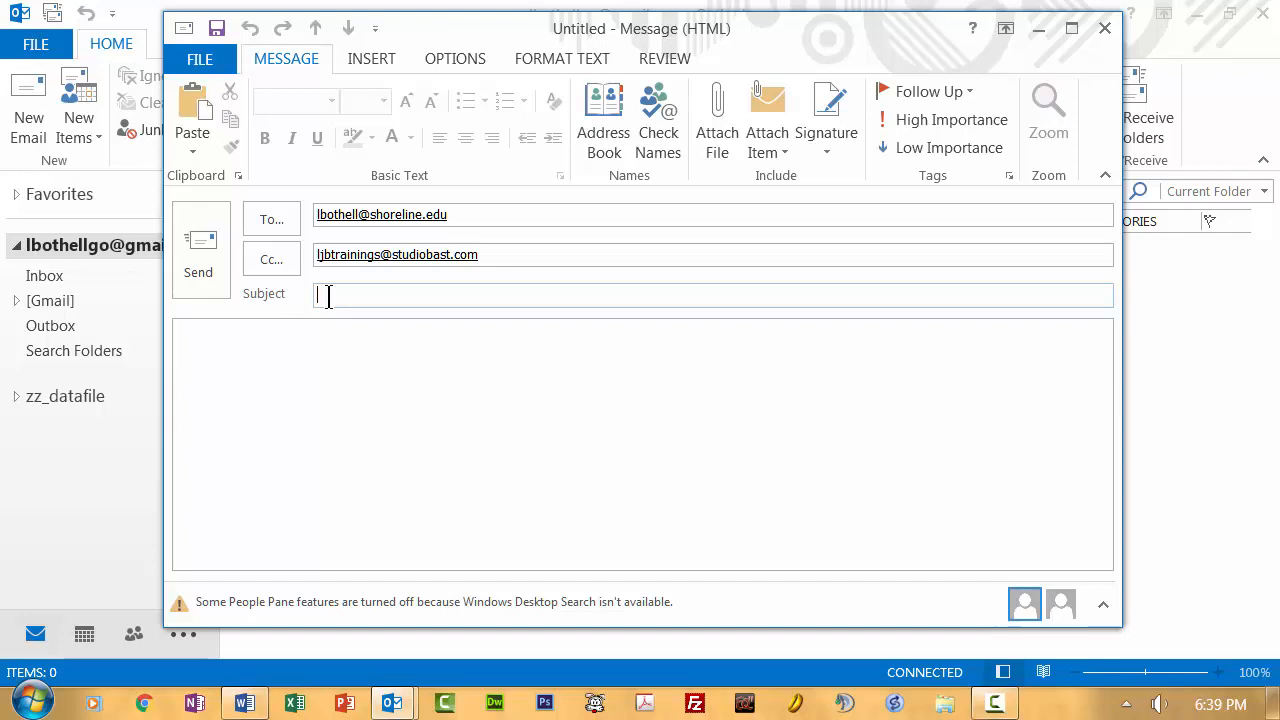
pyautogui.write('Action Needed: P')
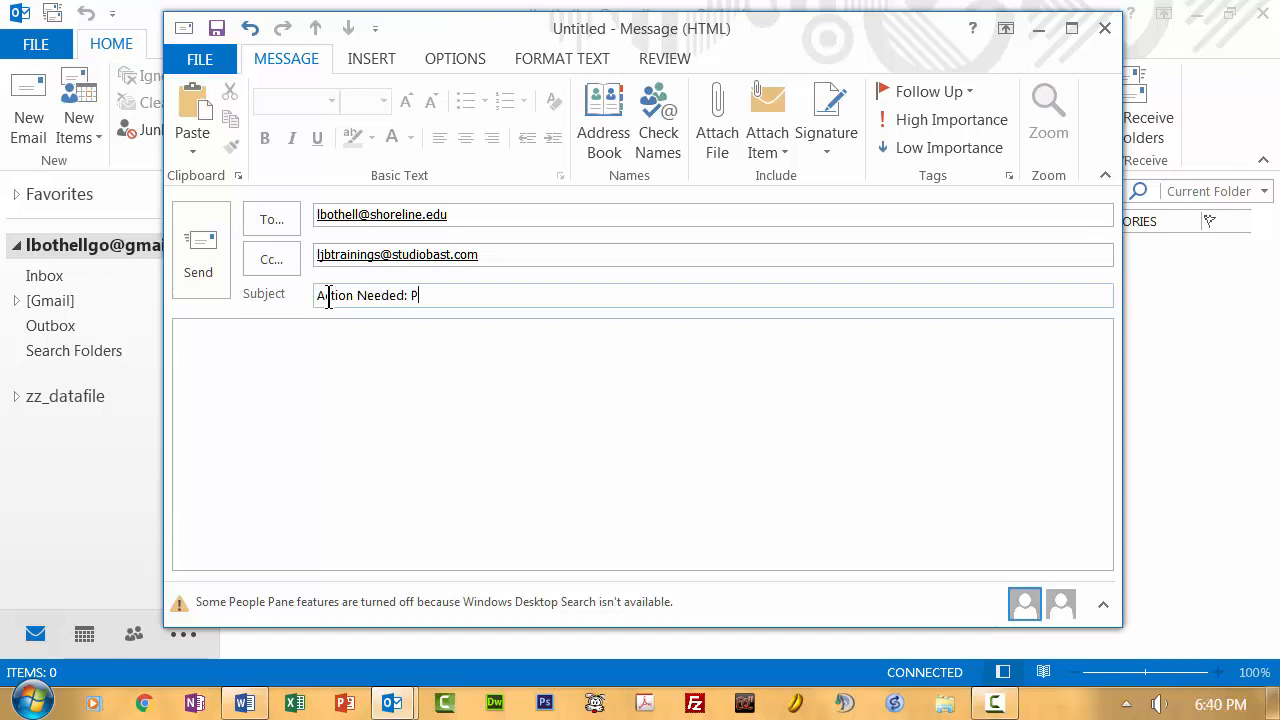
pyautogui.write('lease phone me!')
pyautogui.click(280, 333)
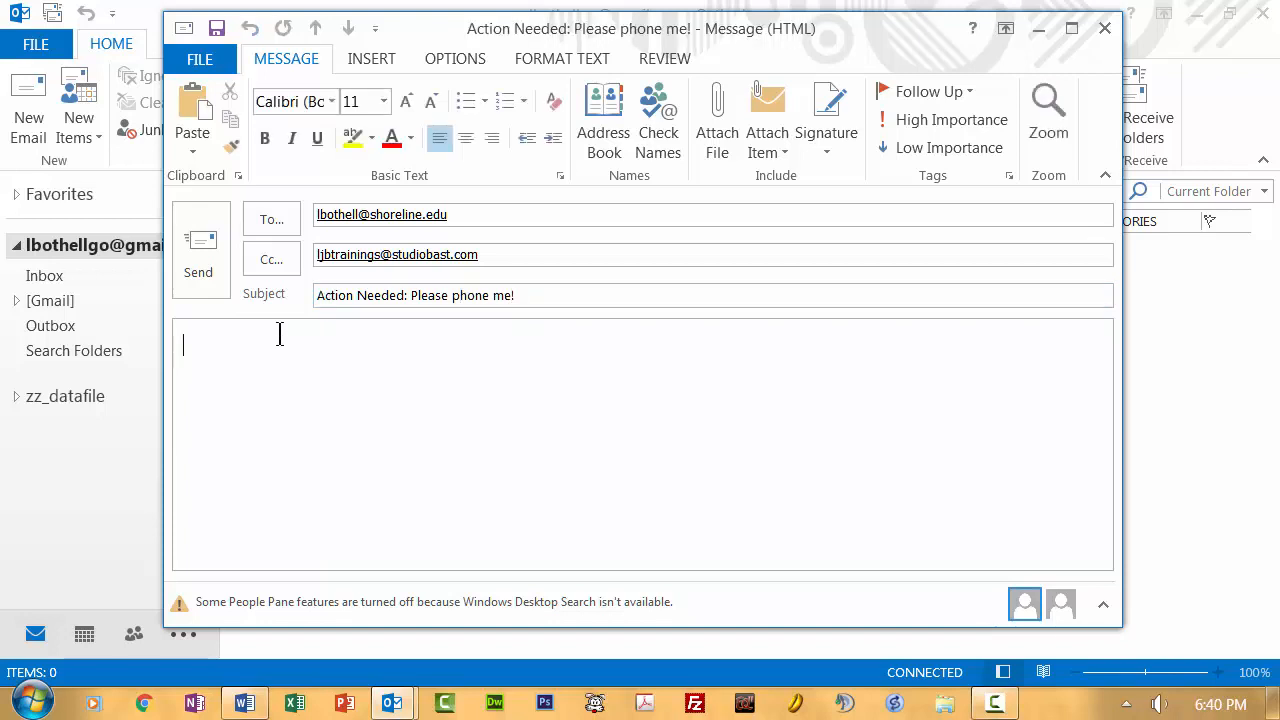
pyautogui.write('Hello, LJ.')
# Step: Write 'I really need a phone call from you. You can use Skype instead.' and close with 'Thank you.'
pyautogui.press('Return')
pyautogui.write('I reall')
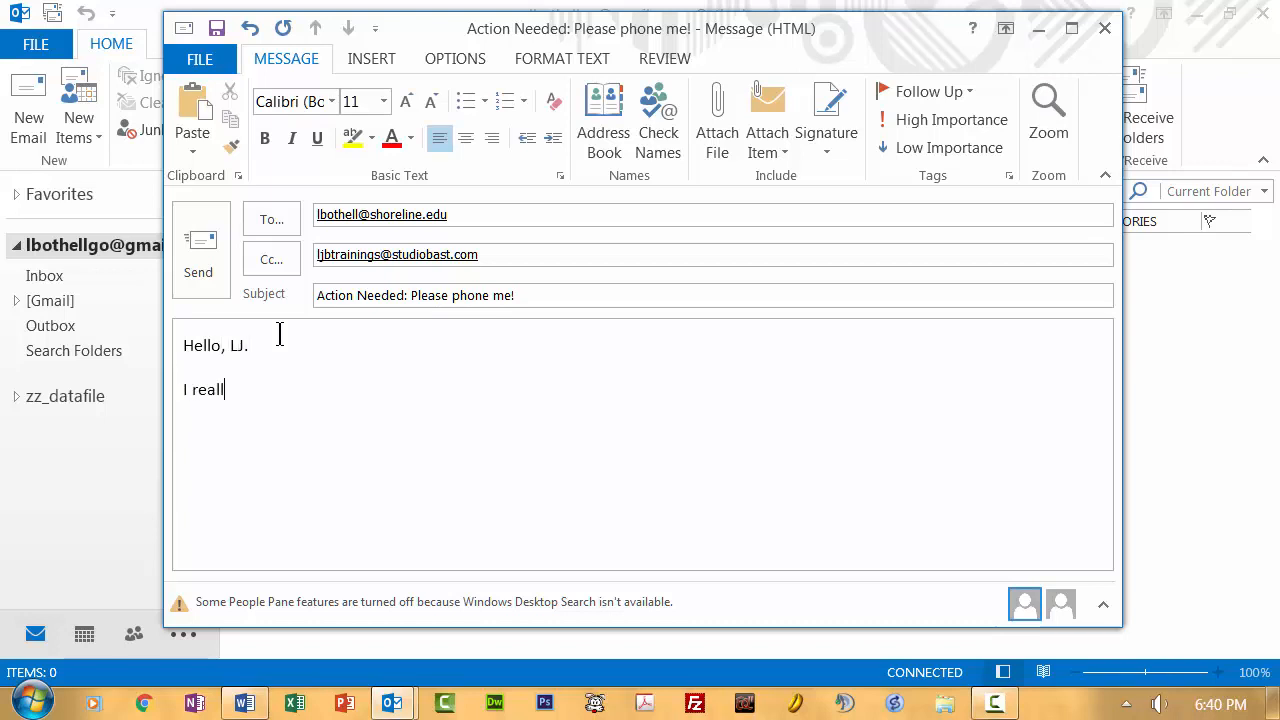
pyautogui.write('y need a phone c')
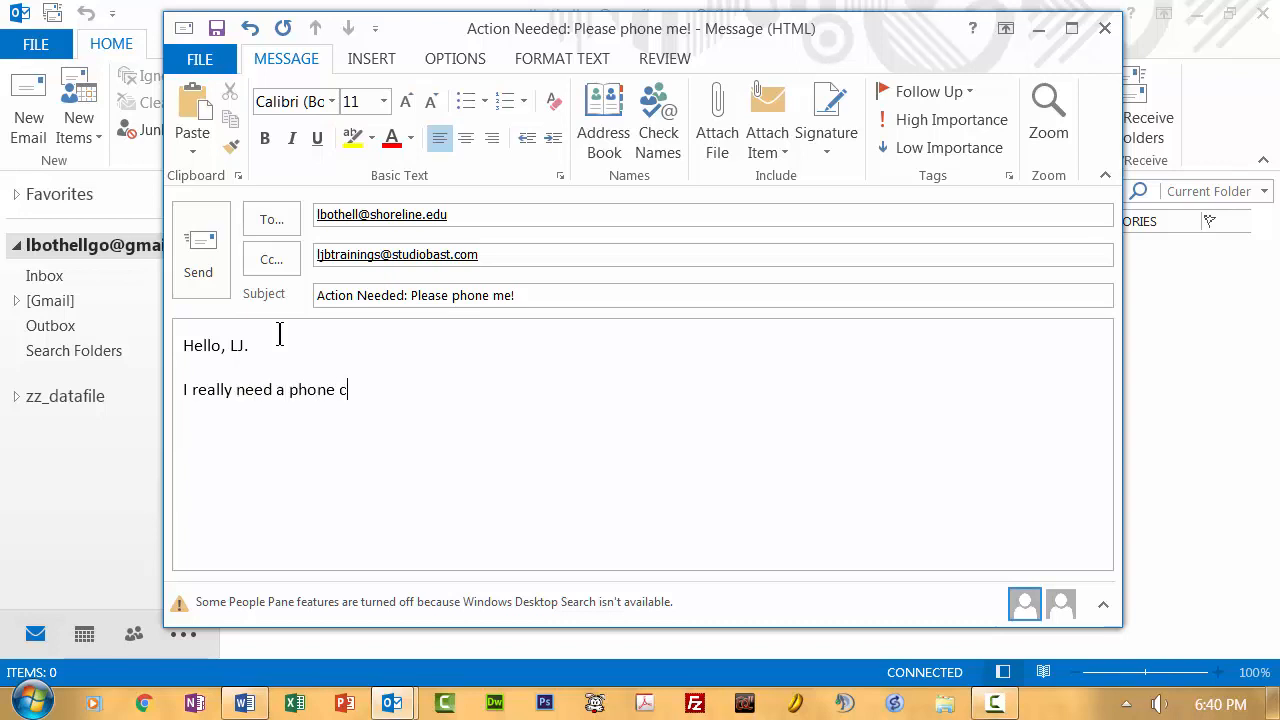
pyautogui.write('all from you. You can use ')
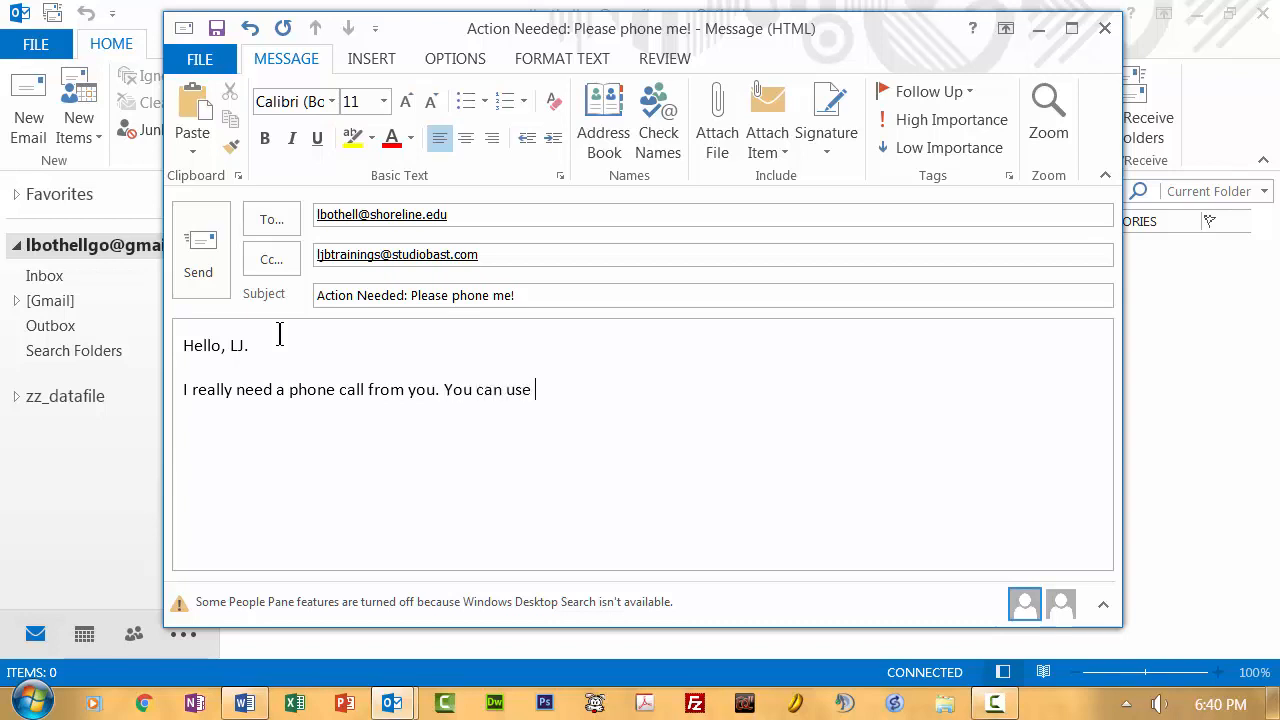
pyautogui.write('Skype instead.')
pyautogui.press('Return')
pyautogui.write('Thank you.')
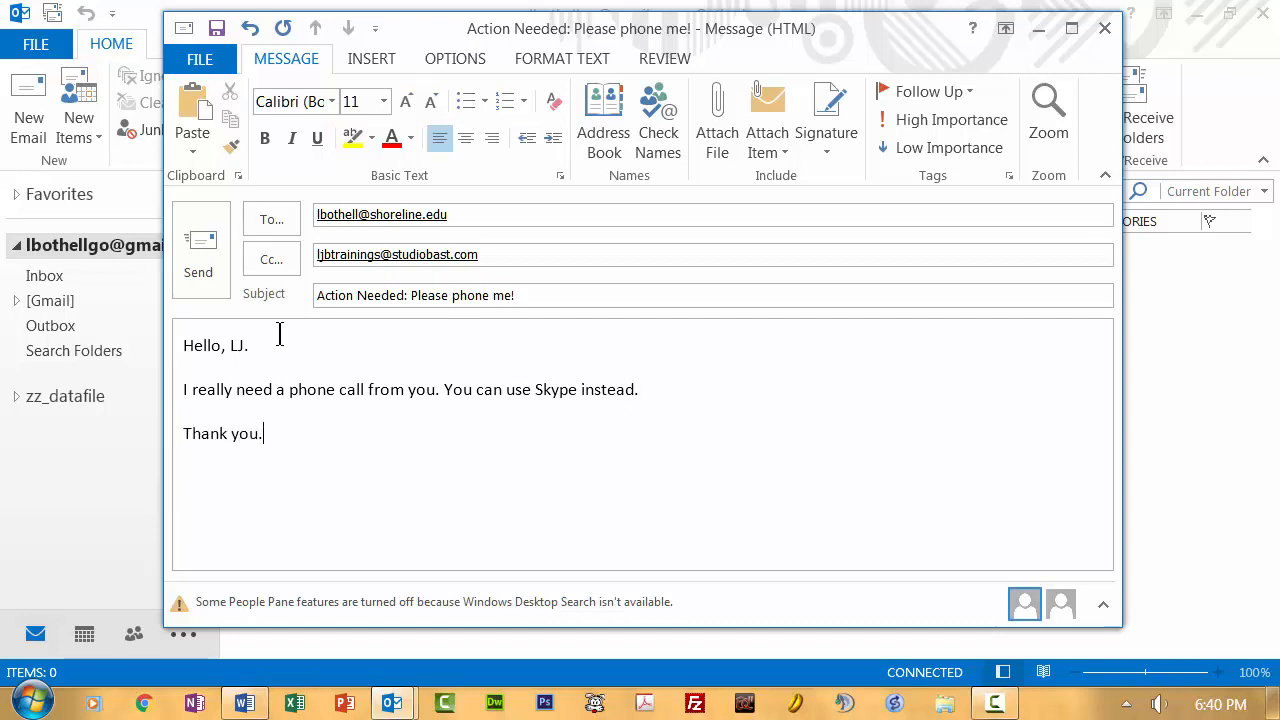
# Step: Review the body text and set the message to High Importance
pyautogui.click(168, 348)
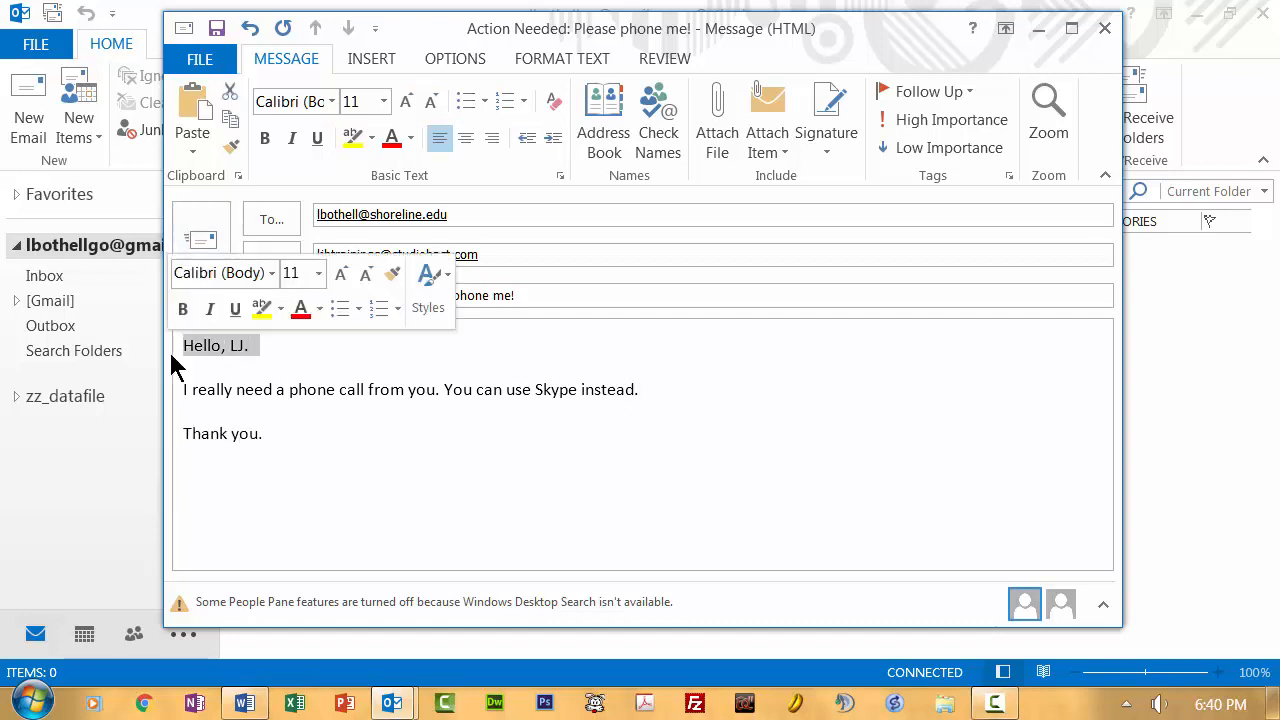
pyautogui.moveTo(662, 380); pyautogui.dragTo(168, 390)
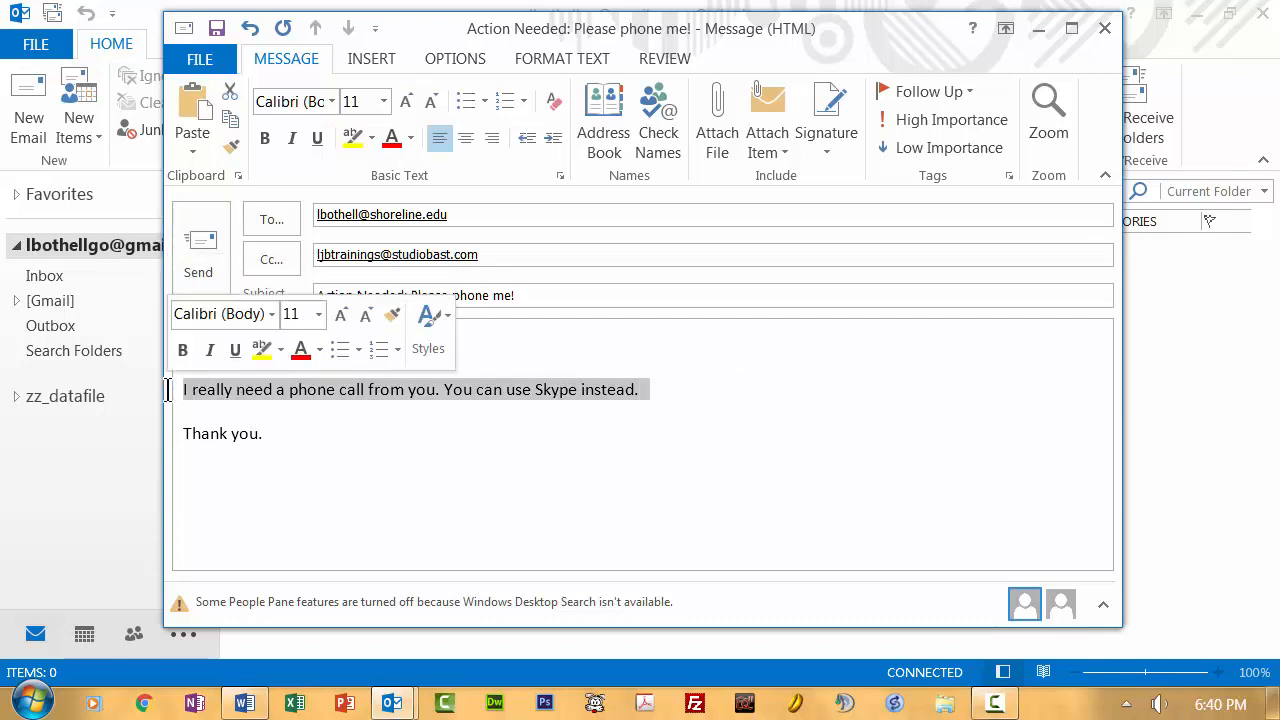
pyautogui.click(279, 437)
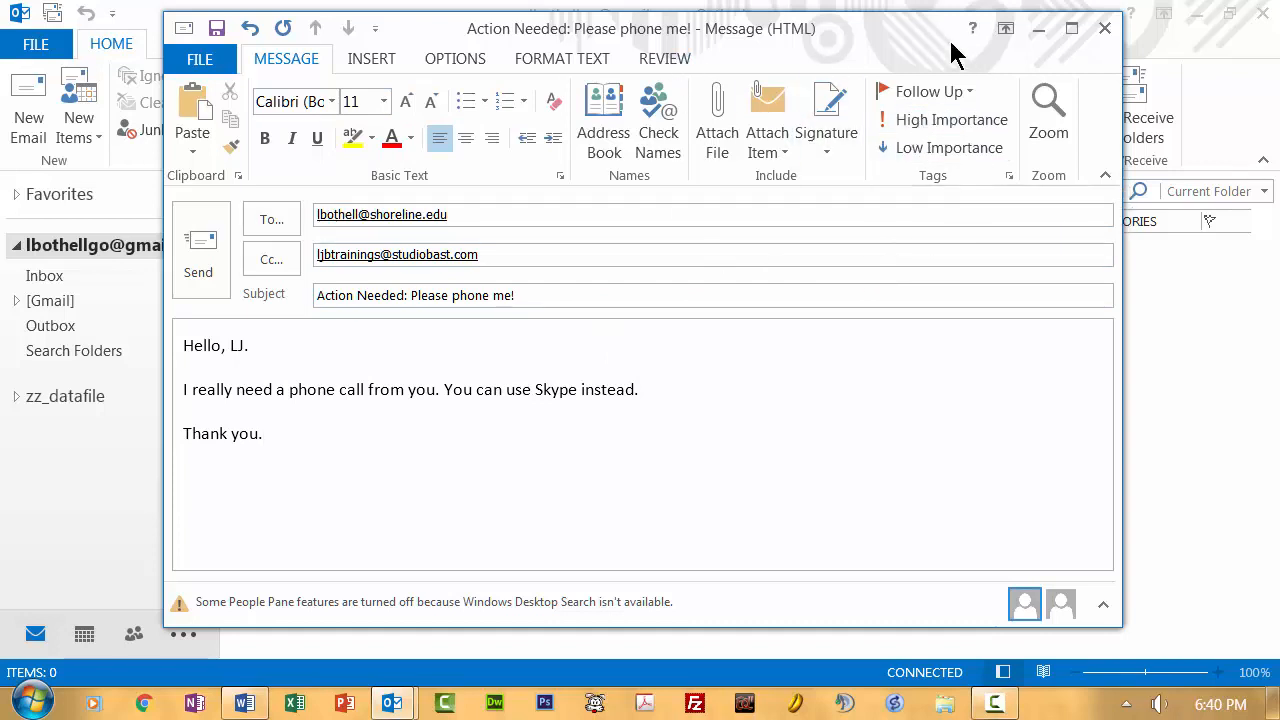
pyautogui.click(951, 124)
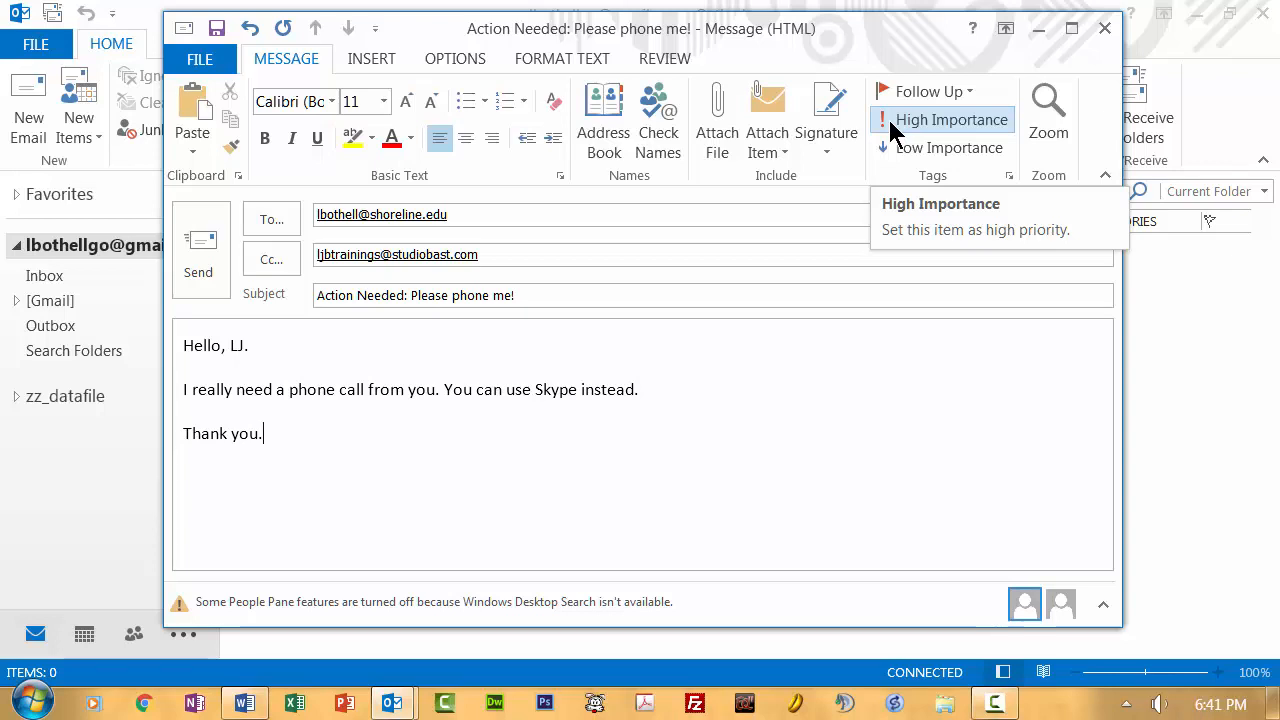
# Step: Add a Flag Message follow-up flag to the message, keeping High Importance on
pyautogui.click(968, 91)
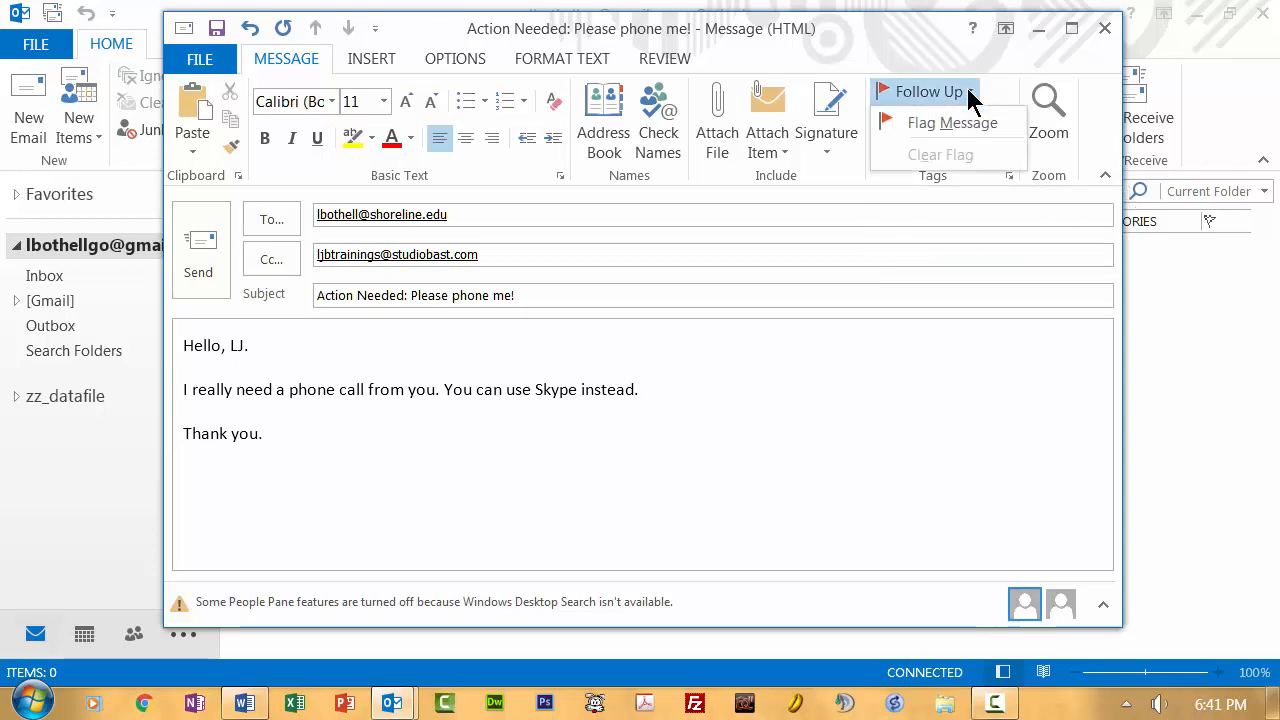
pyautogui.click(915, 122)
pyautogui.click(914, 118)
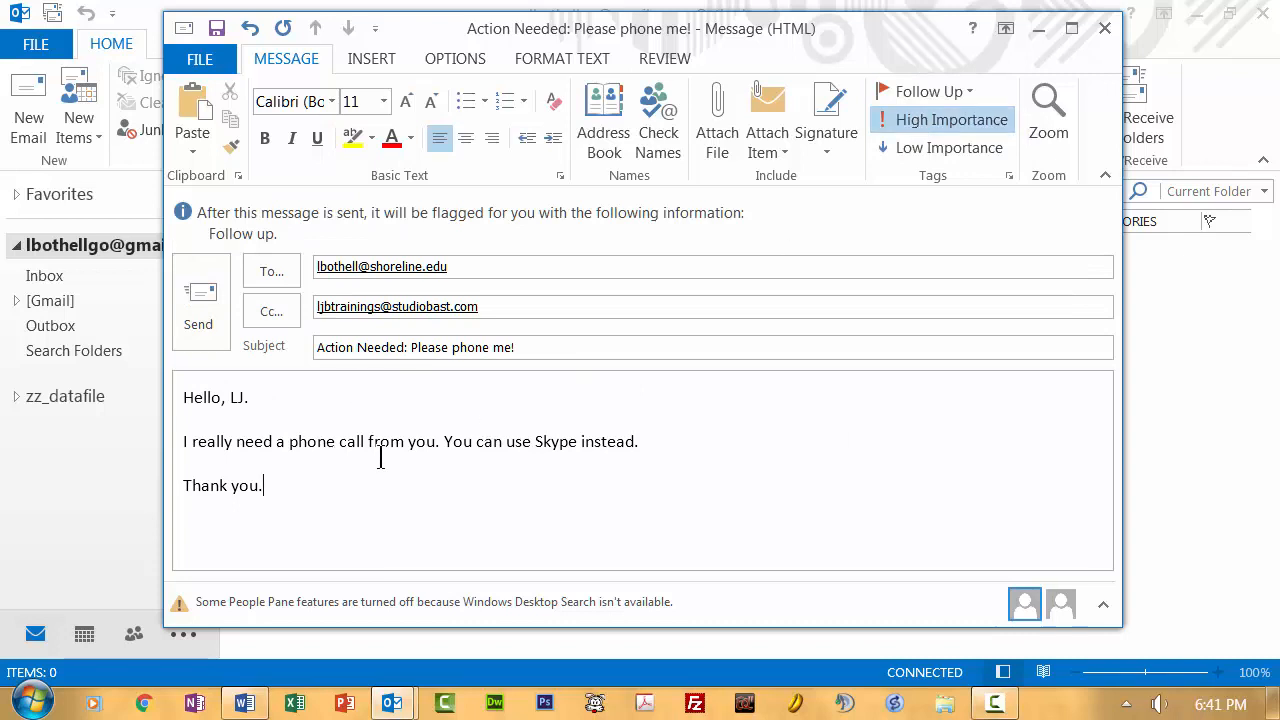
# Step: Bold the word 'need' and make 'Skype' italic and dark blue
pyautogui.doubleClick(245, 443)
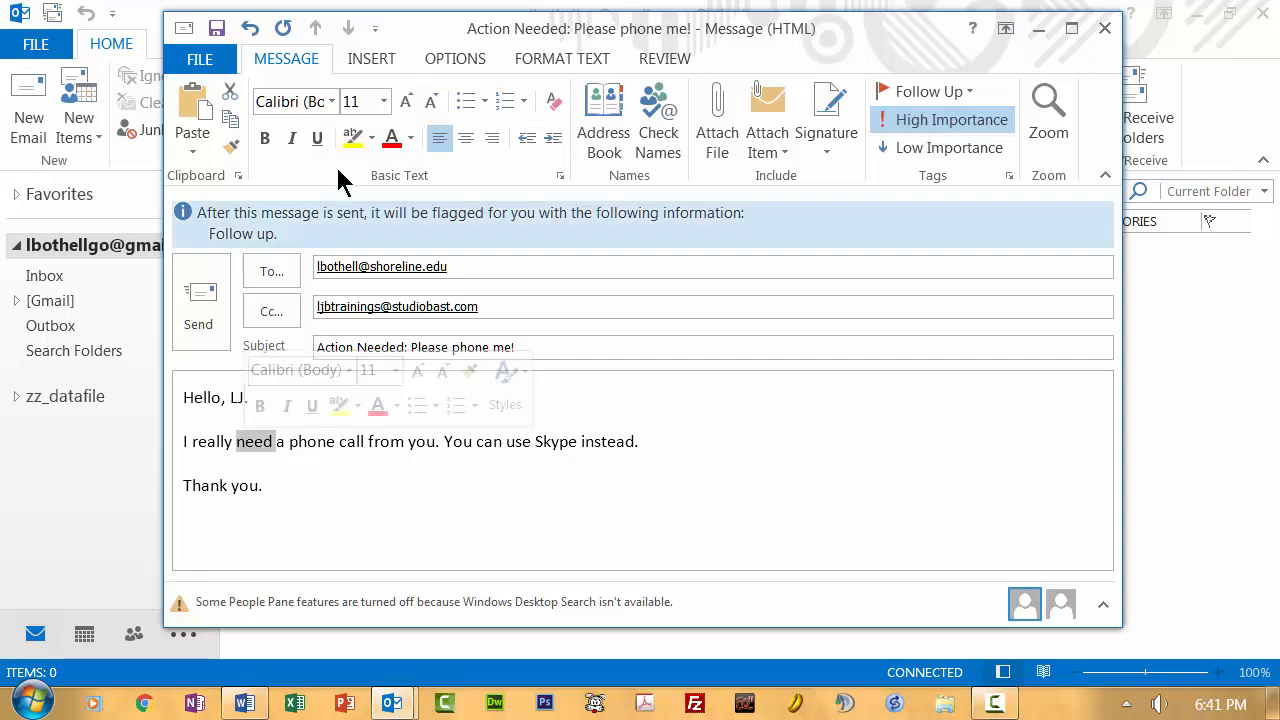
pyautogui.click(264, 139)
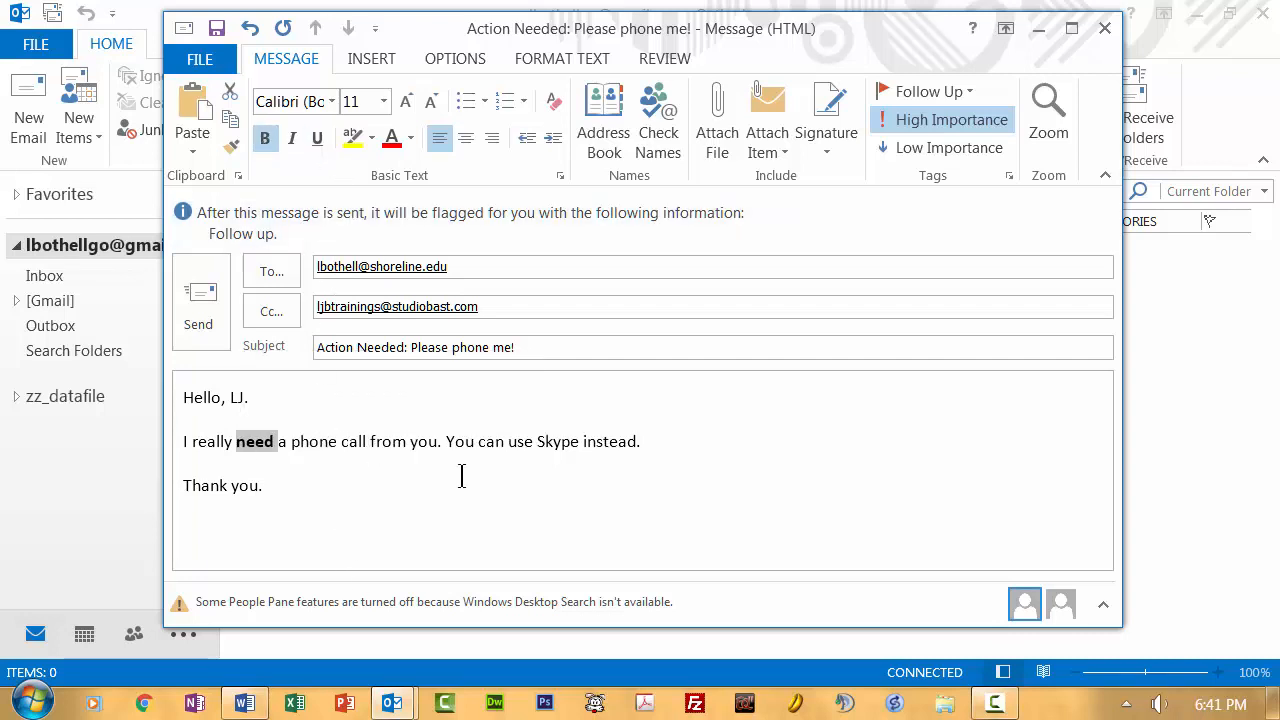
pyautogui.doubleClick(551, 441)
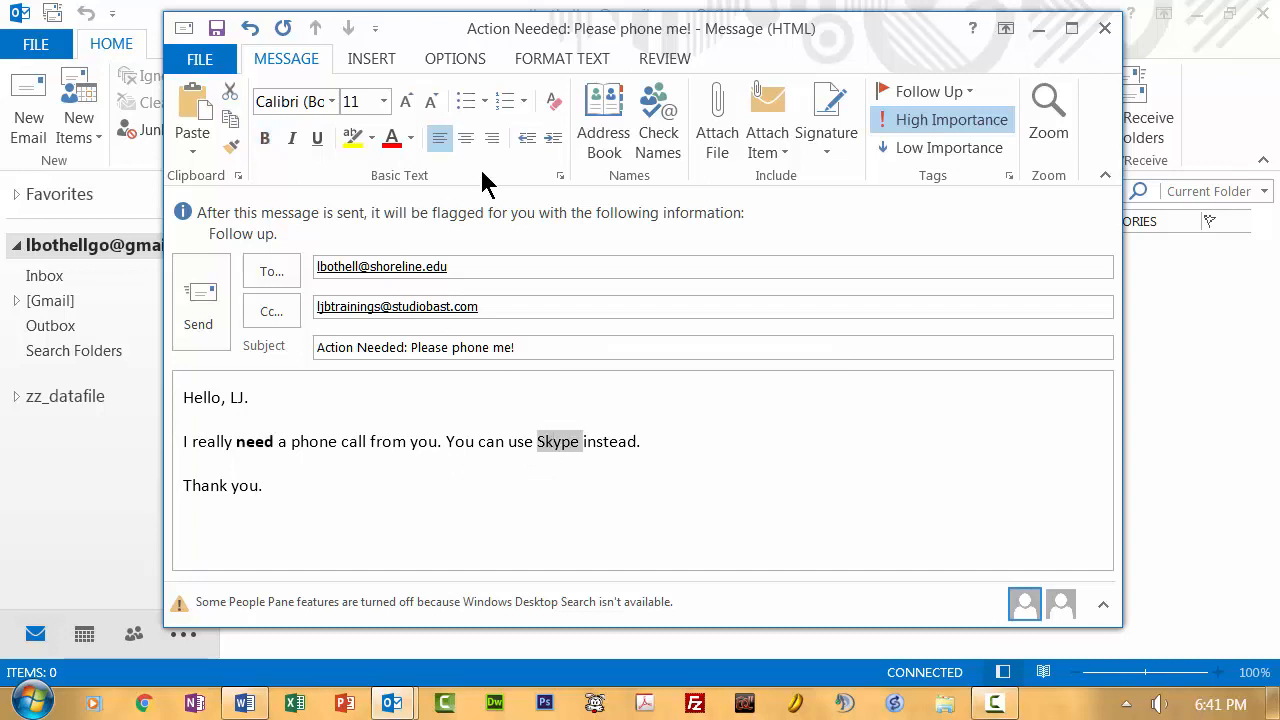
pyautogui.click(292, 138)
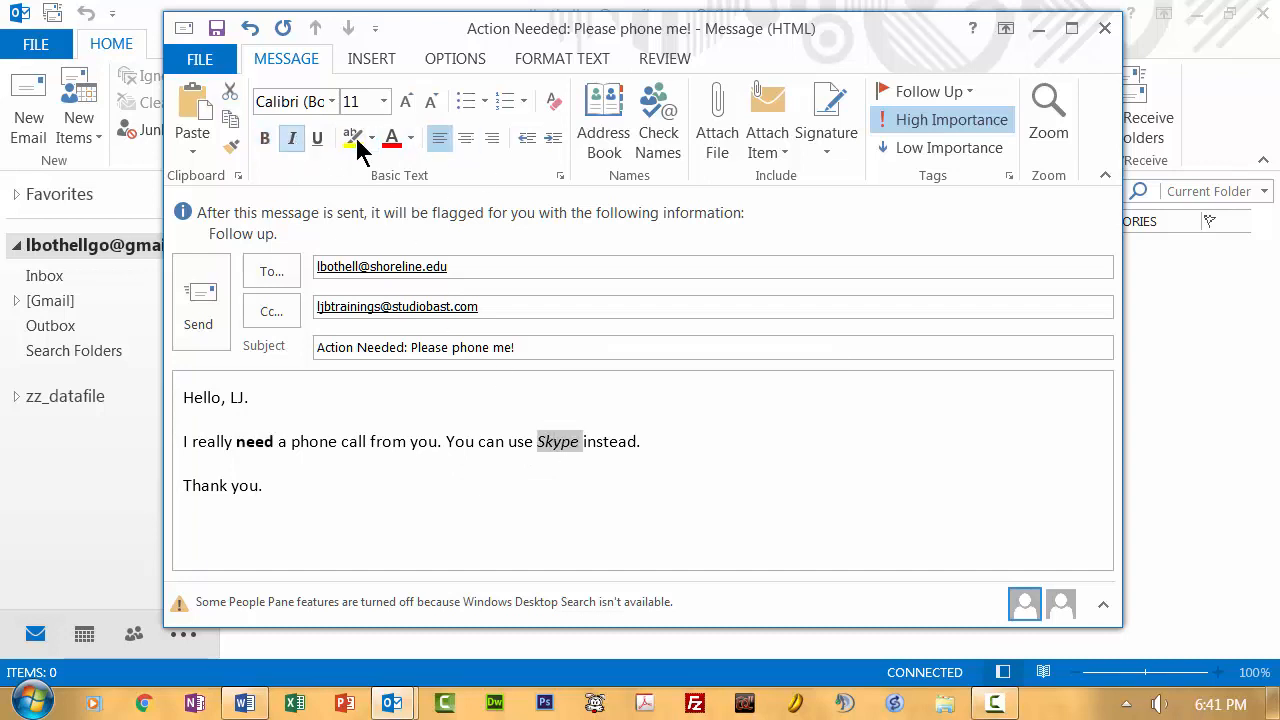
pyautogui.click(410, 140)
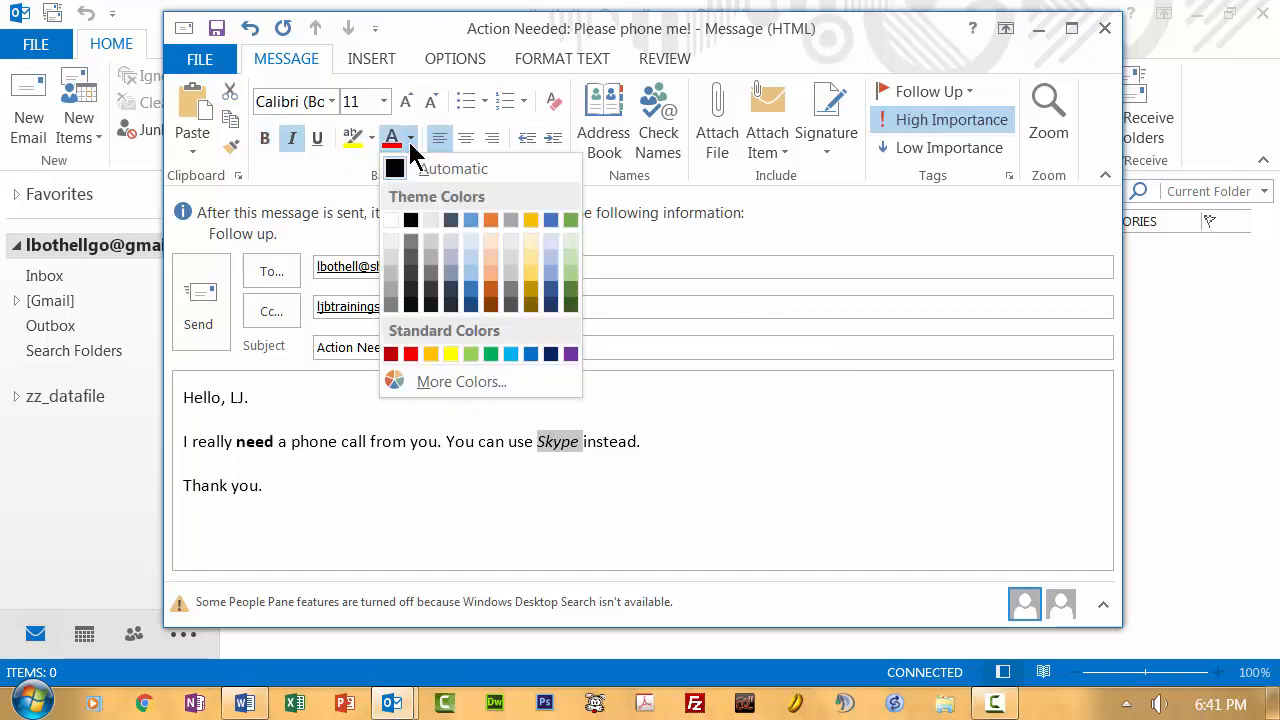
pyautogui.click(550, 290)
pyautogui.click(442, 466)
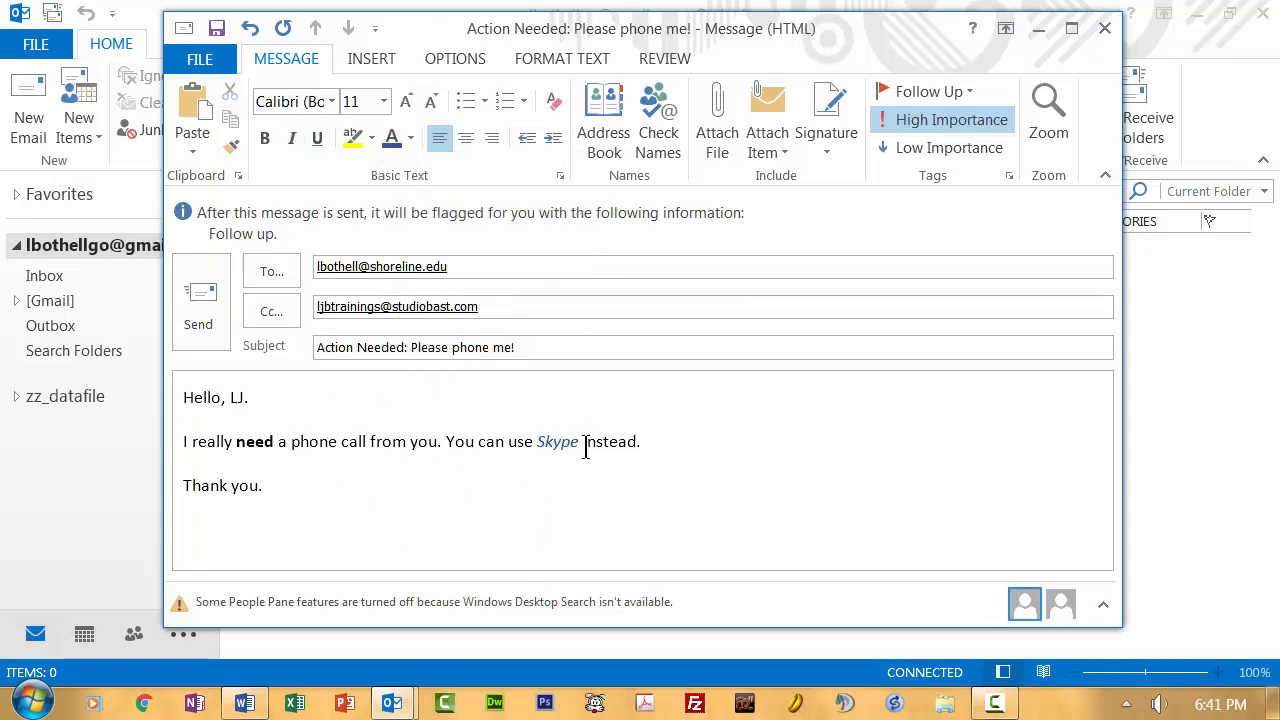
# Step: Try a bullet on the phone-call sentence, remove it, and select the whole body
pyautogui.moveTo(672, 443); pyautogui.dragTo(176, 441)
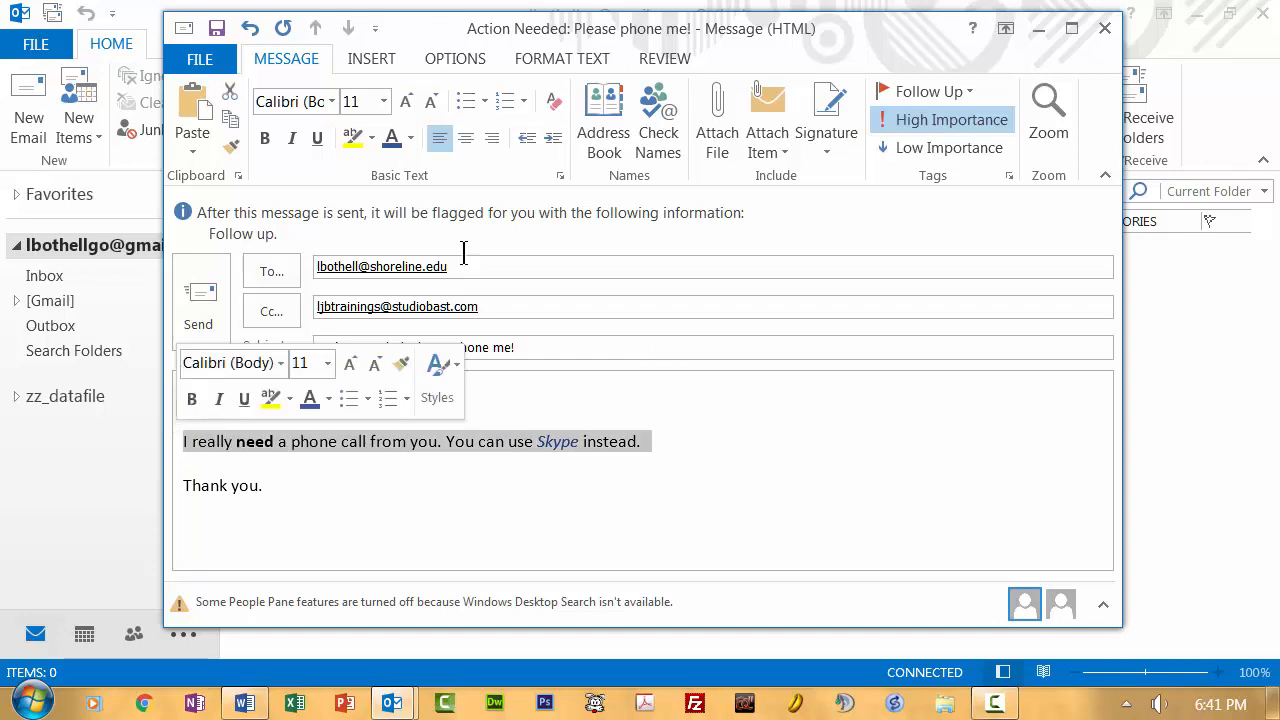
pyautogui.click(465, 101)
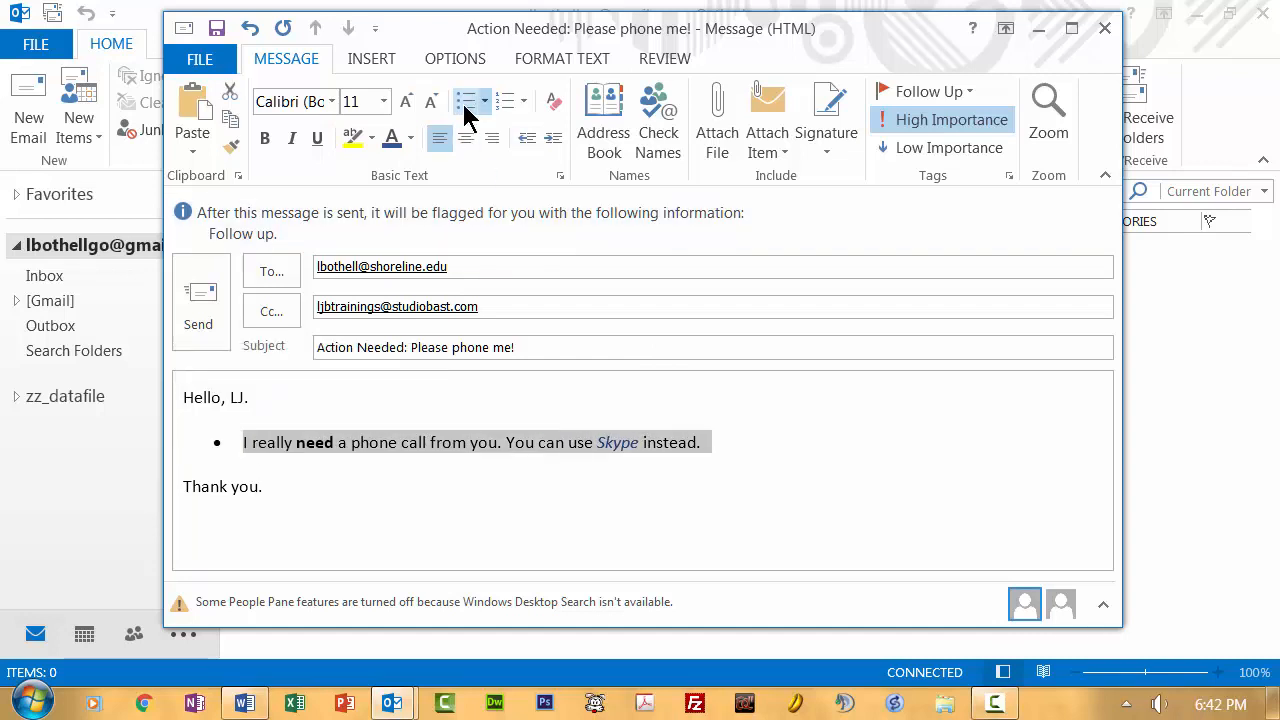
pyautogui.click(465, 101)
pyautogui.click(337, 463)
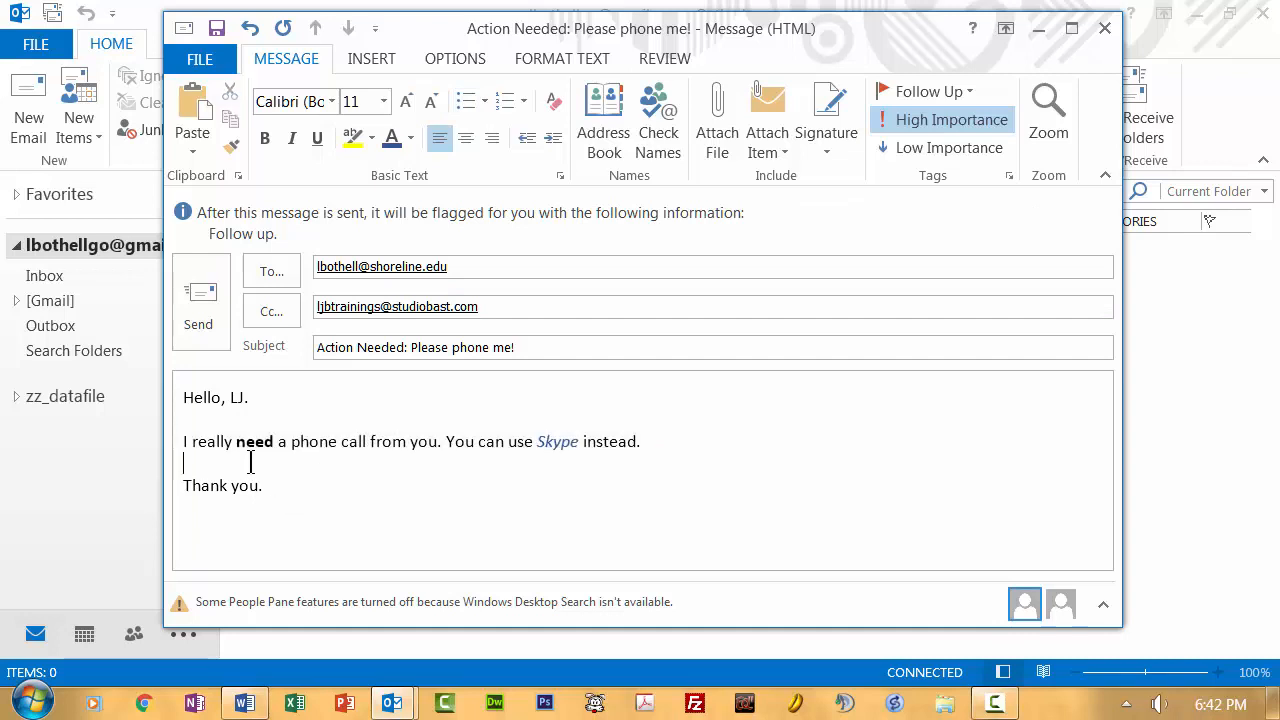
pyautogui.hotkey('ctrl', 'a')
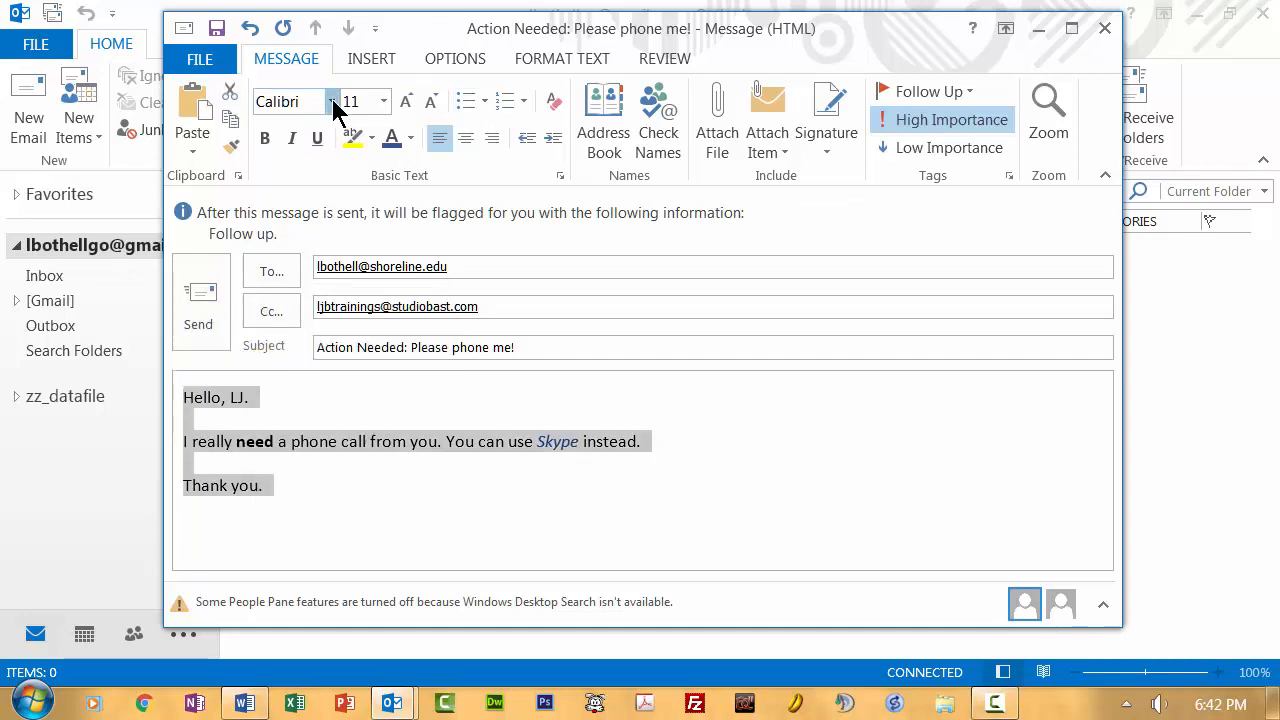
# Step: Set the whole body to Arial 16 pt and send the message
pyautogui.click(331, 101)
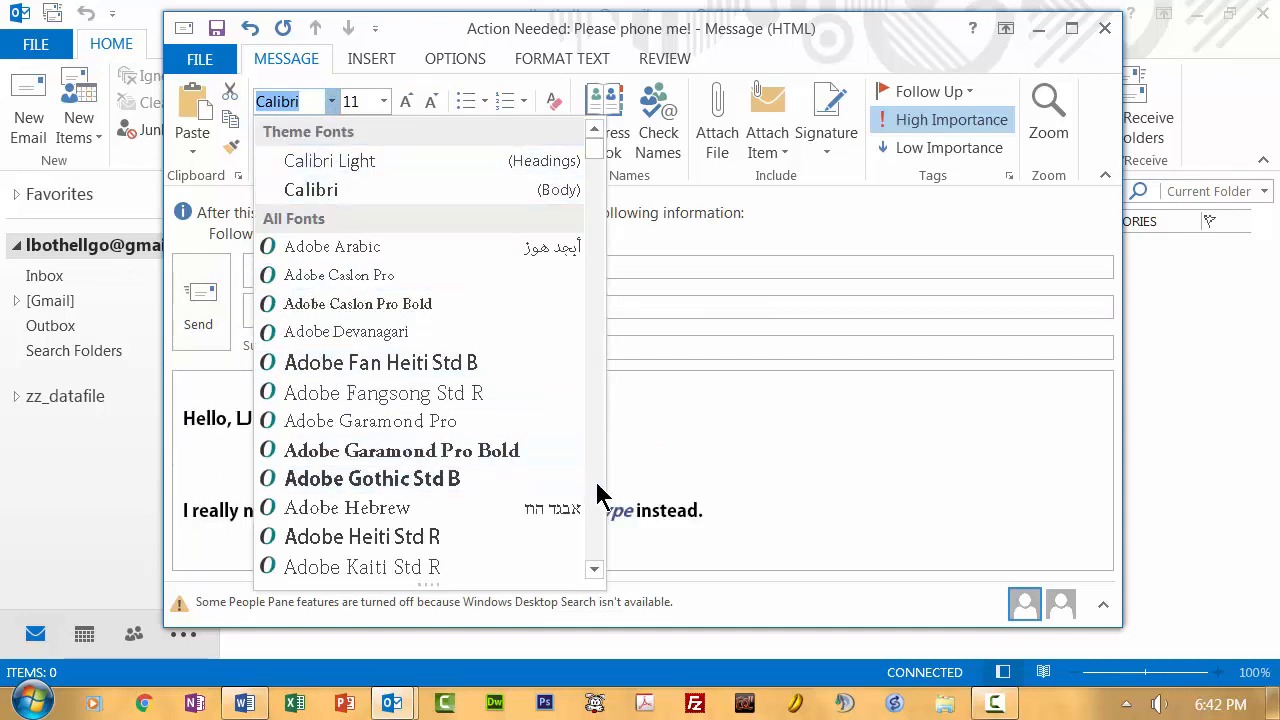
pyautogui.scroll(-5, 597, 497)
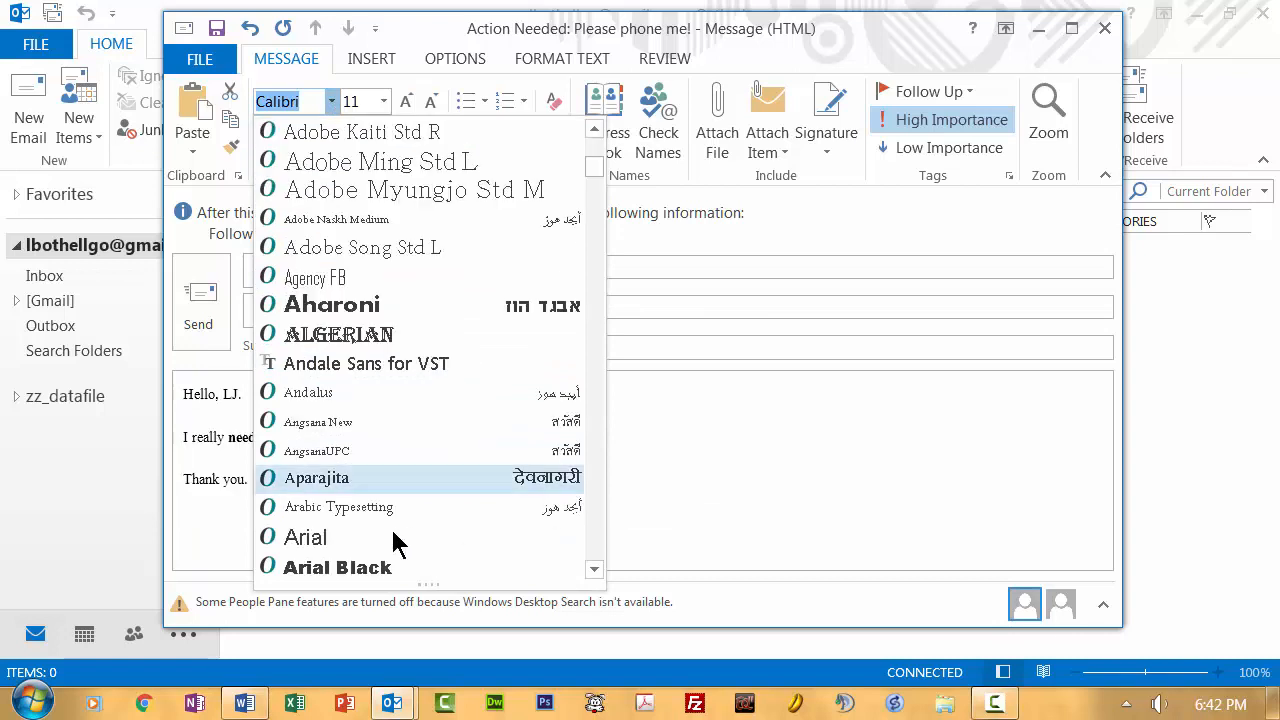
pyautogui.click(354, 537)
pyautogui.click(384, 101)
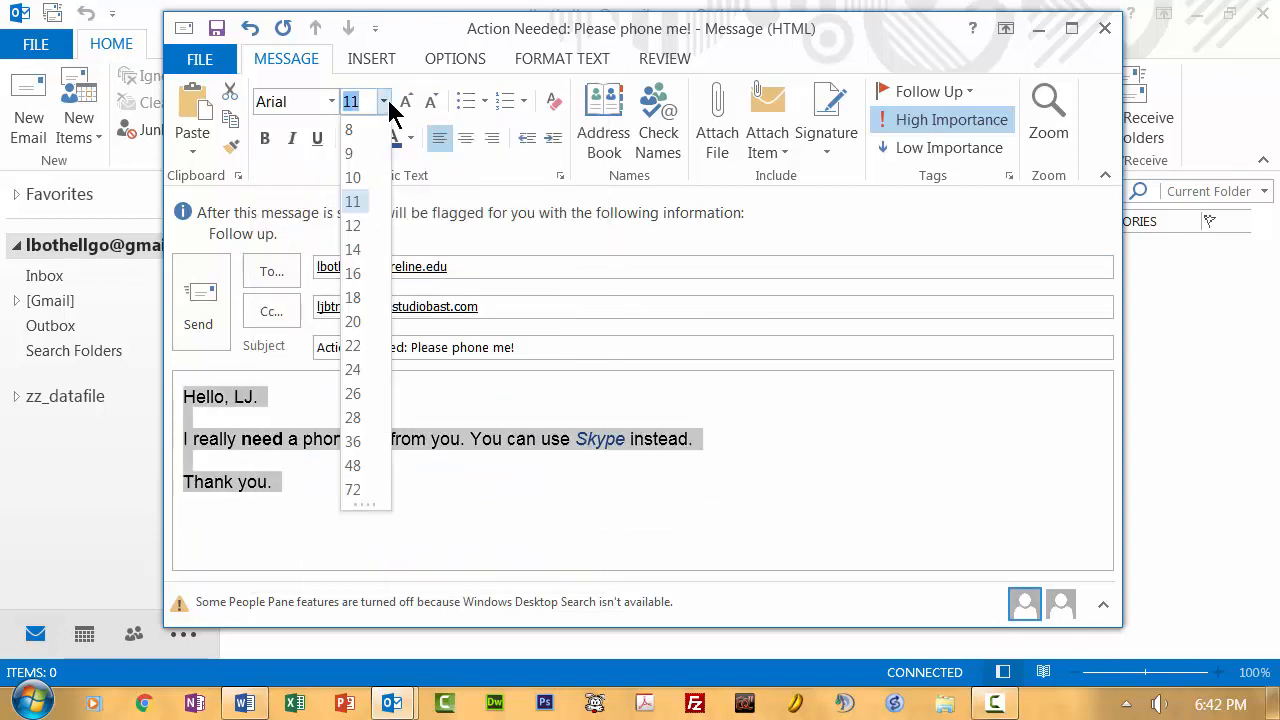
pyautogui.click(360, 275)
pyautogui.click(436, 490)
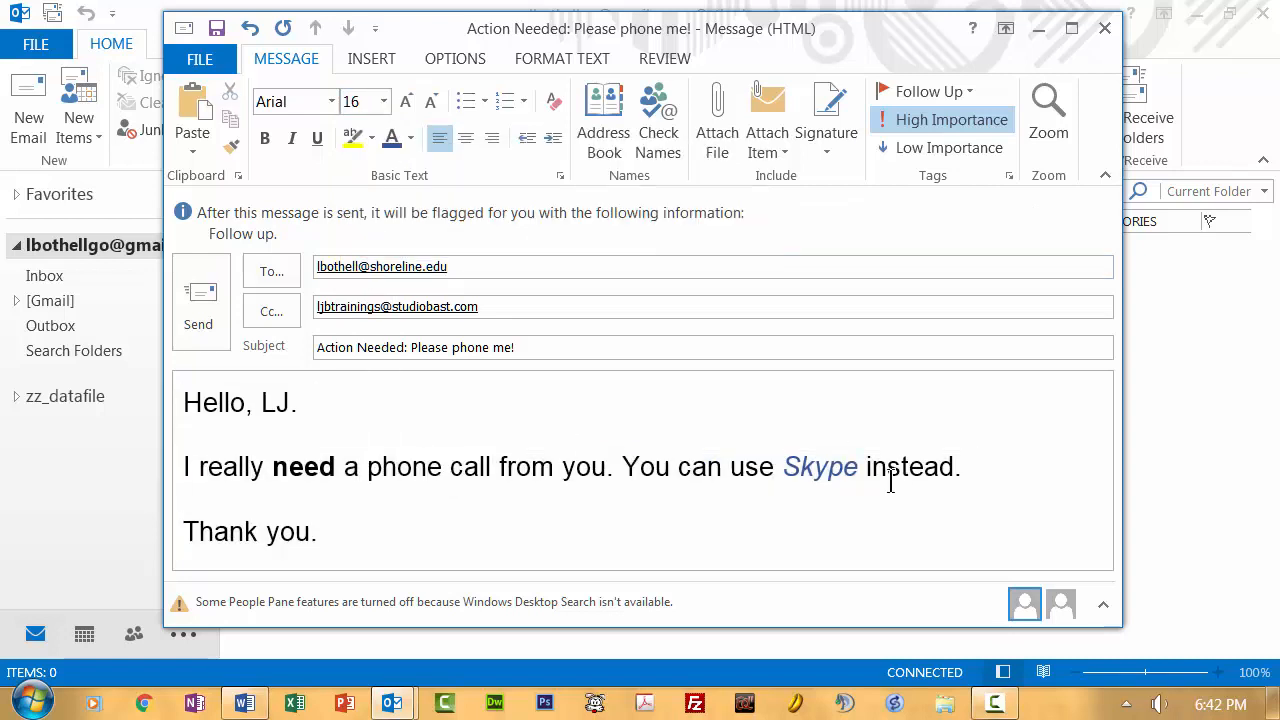
pyautogui.click(209, 298)
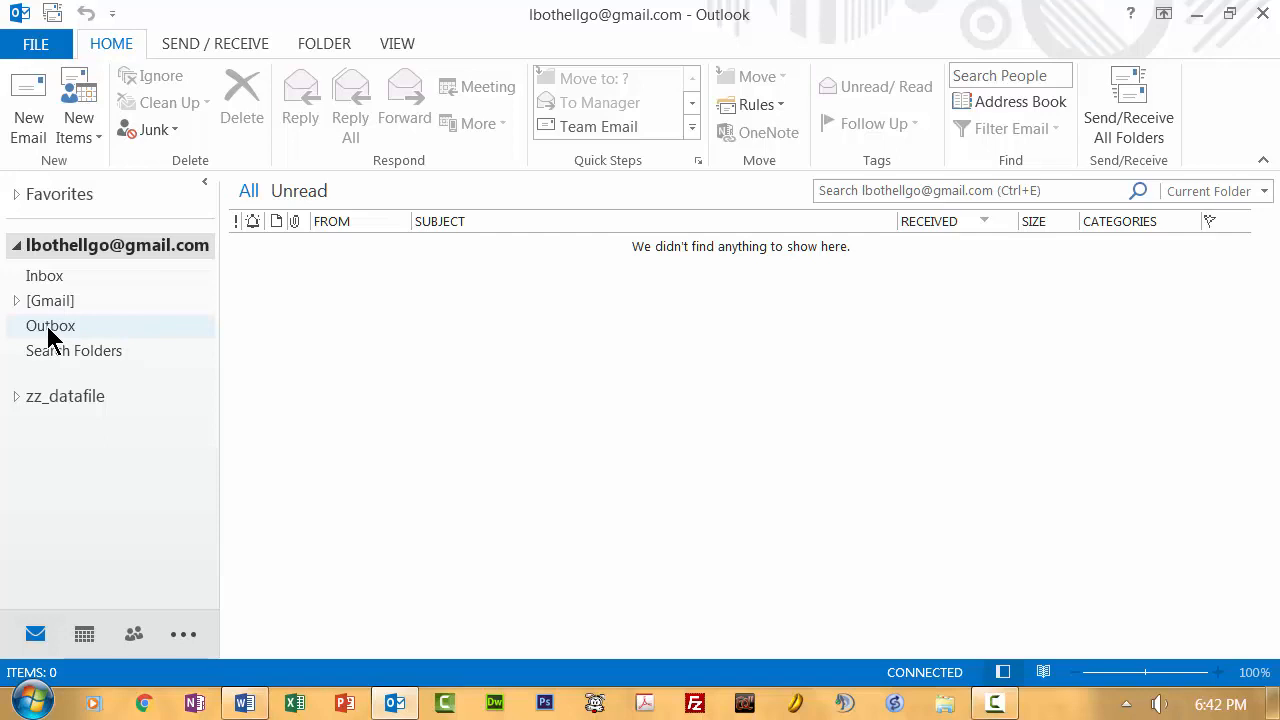
# Step: Check the Outbox and Inbox, then expand [Gmail] and open Sent Mail
pyautogui.click(47, 327)
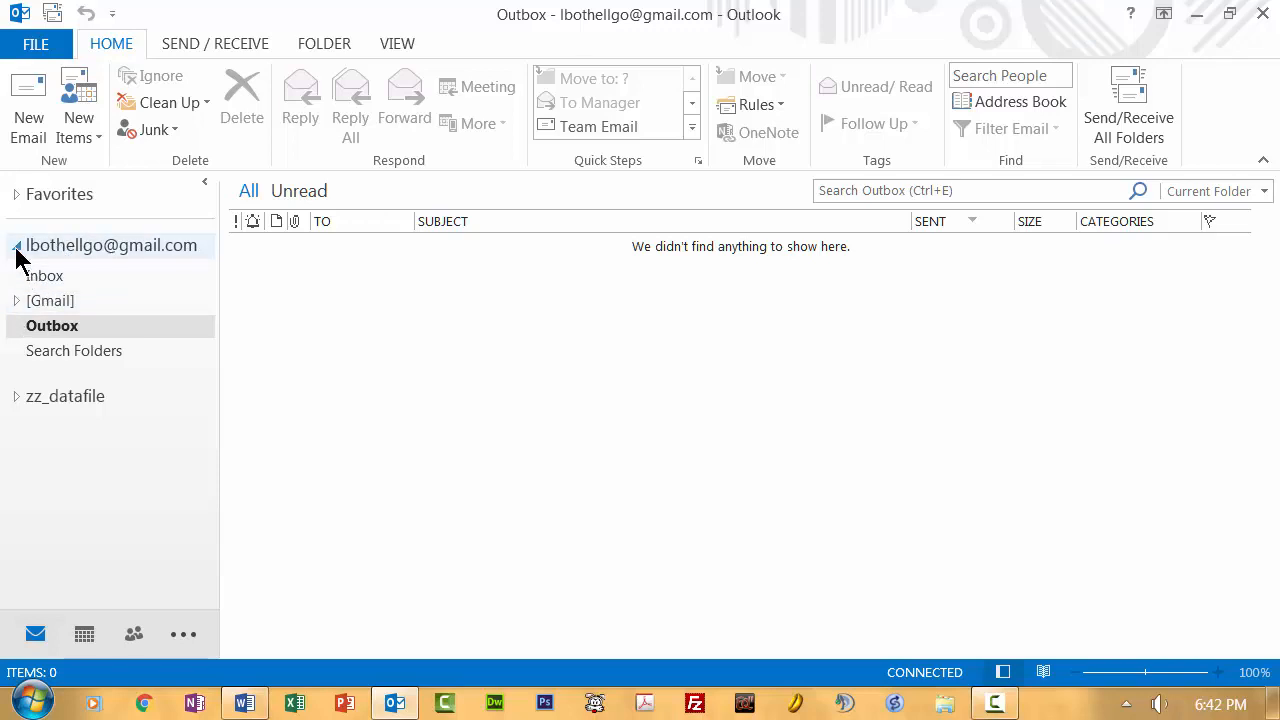
pyautogui.click(66, 279)
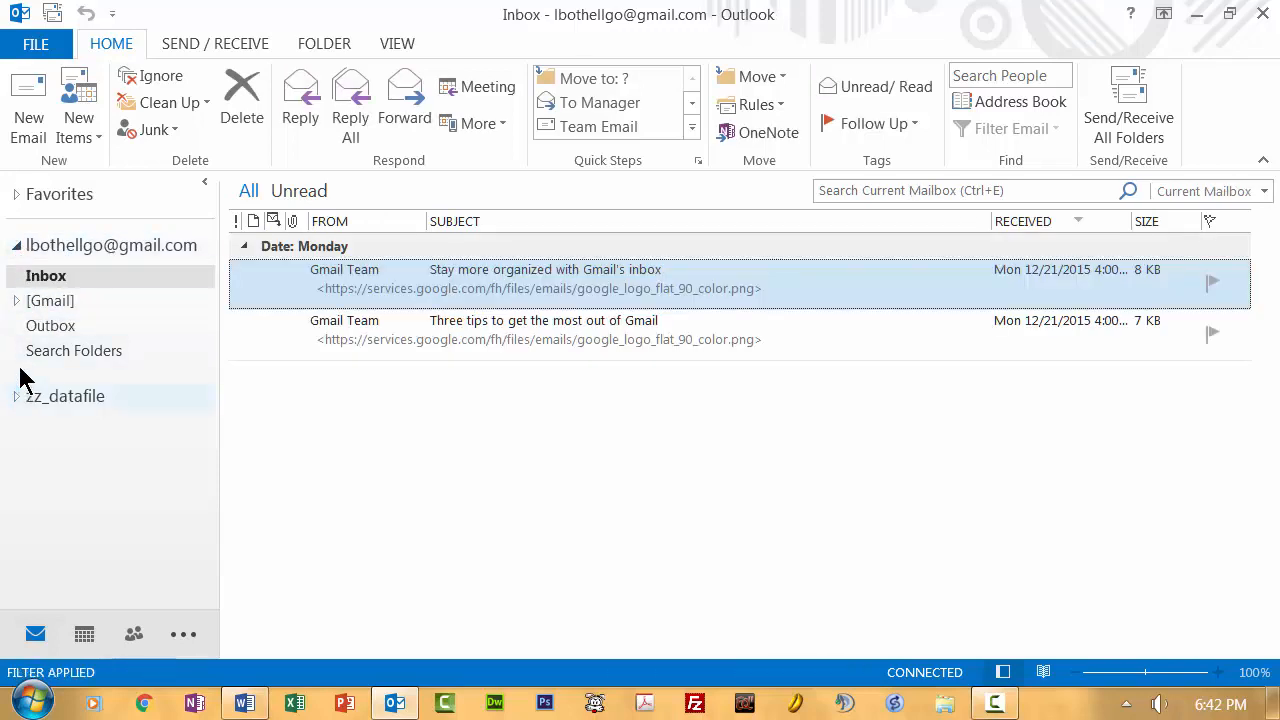
pyautogui.click(17, 300)
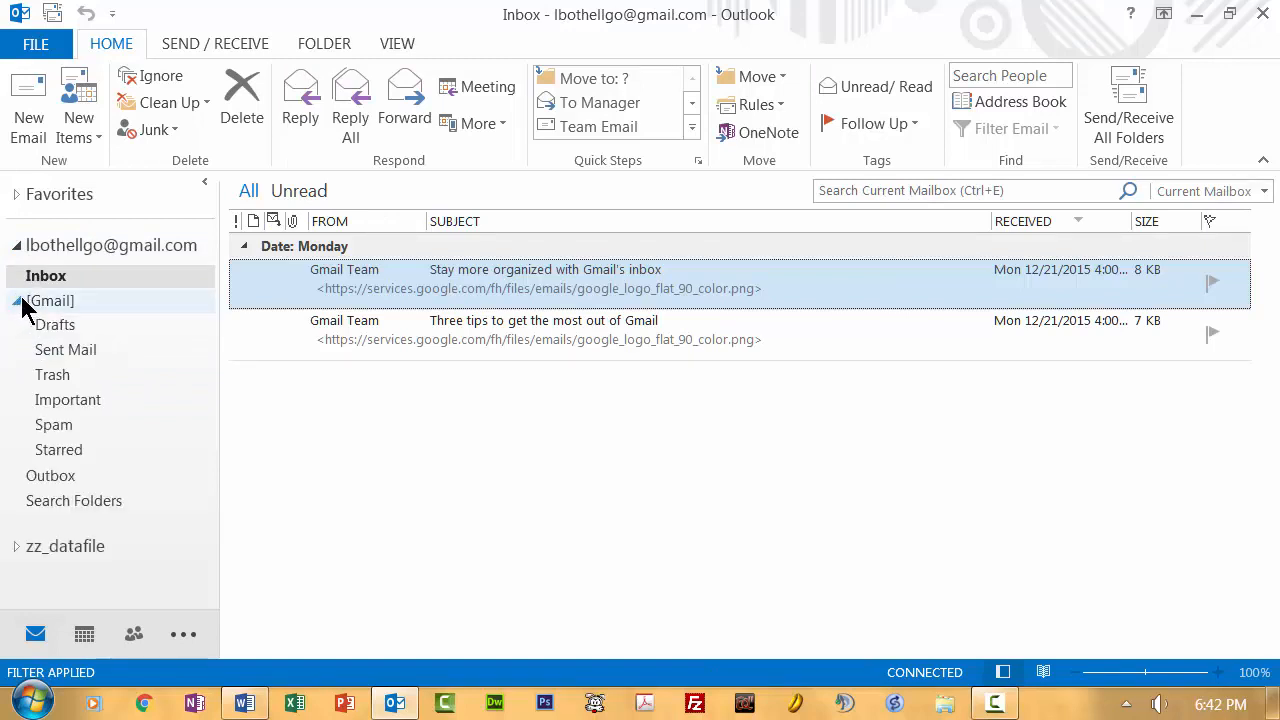
pyautogui.click(67, 349)
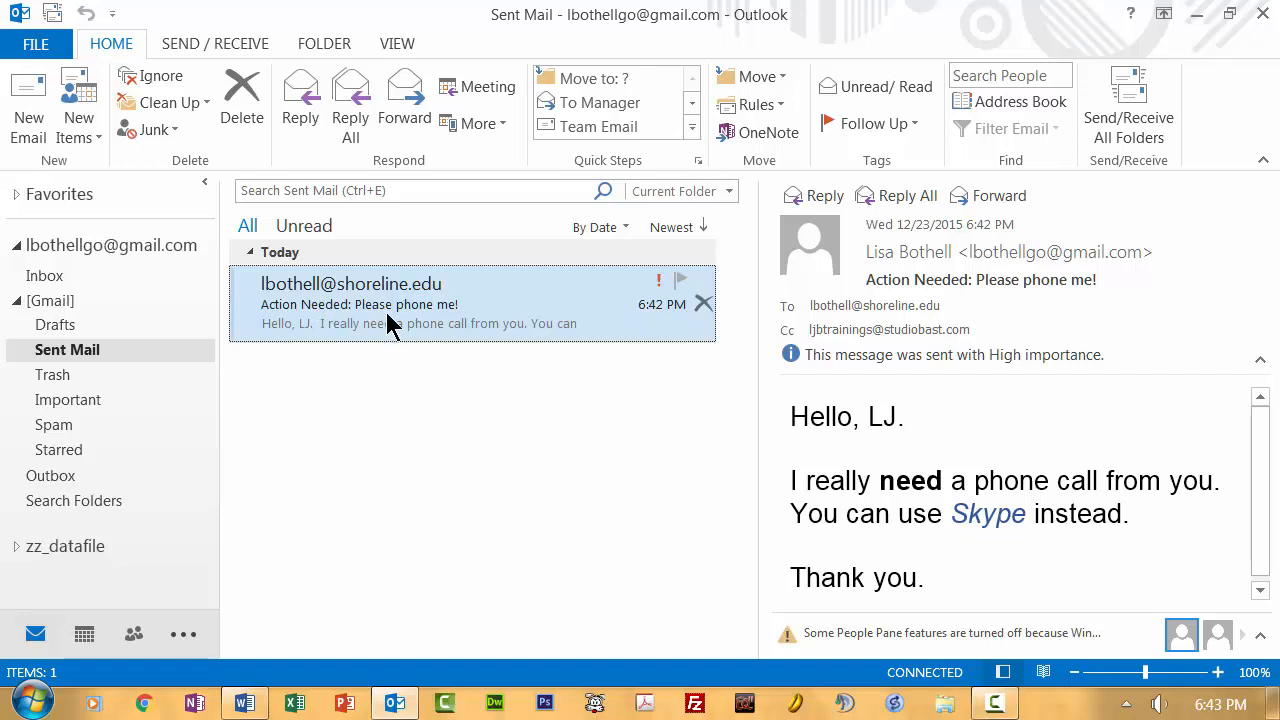
# Step: Flag the sent phone-call message in Sent Mail, then return to Inbox with [Gmail] collapsed
pyautogui.click(42, 300)
pyautogui.click(16, 301)
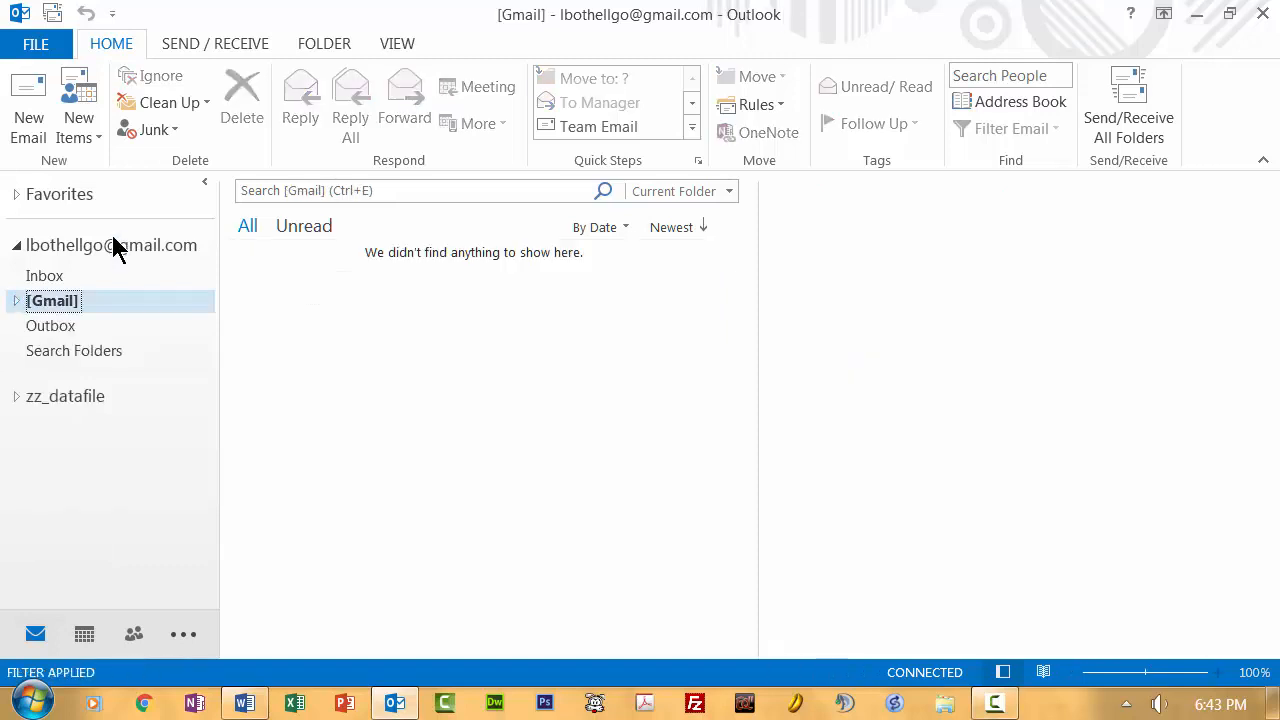
pyautogui.click(13, 304)
pyautogui.click(55, 348)
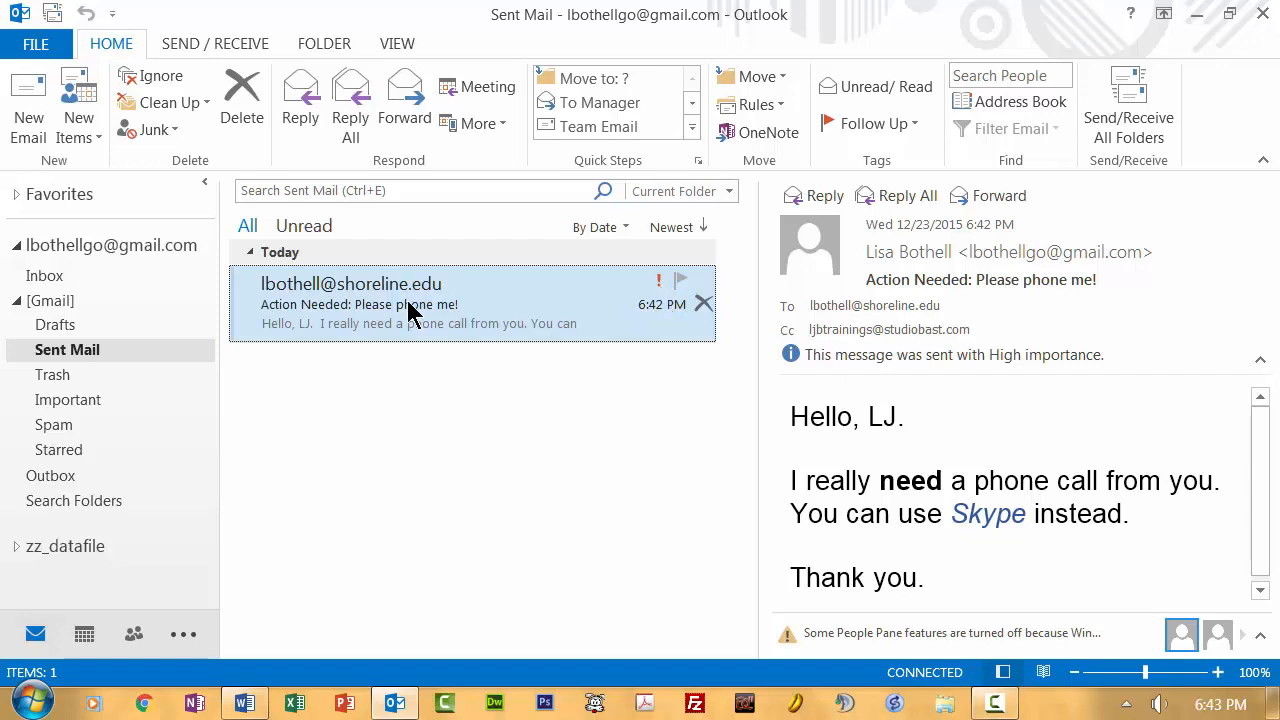
pyautogui.click(681, 282)
pyautogui.click(58, 277)
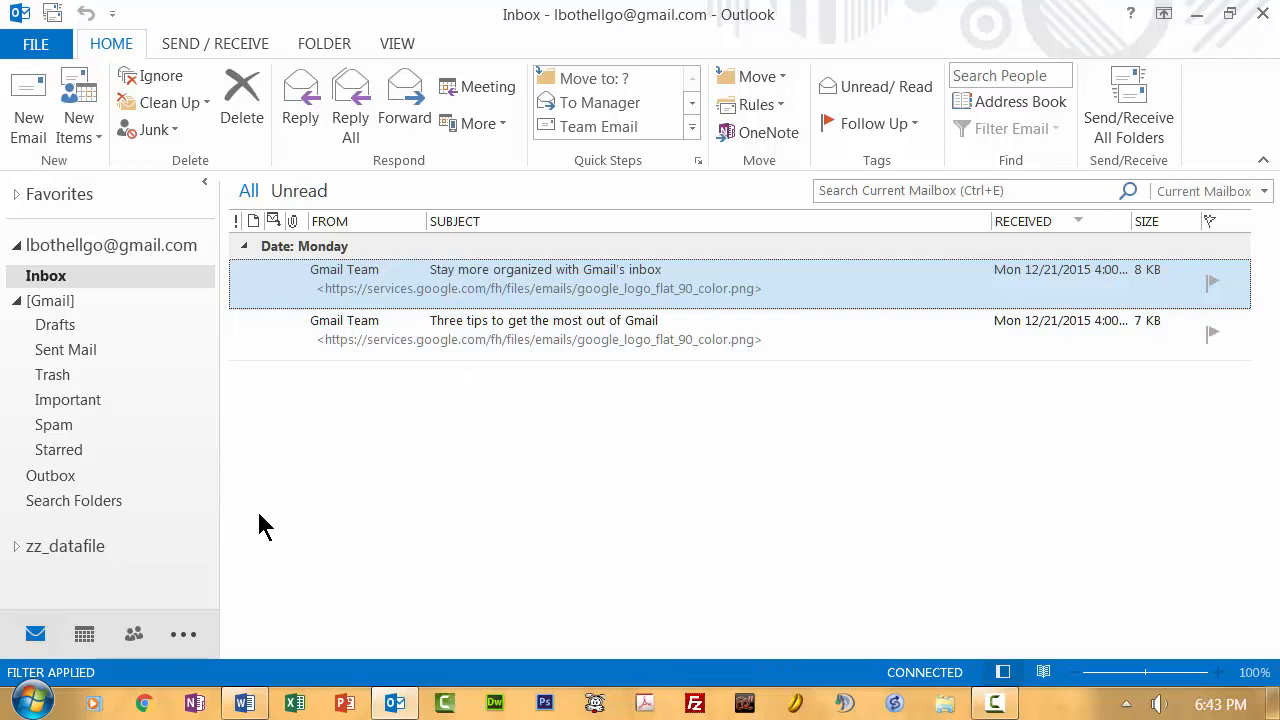
pyautogui.click(16, 300)
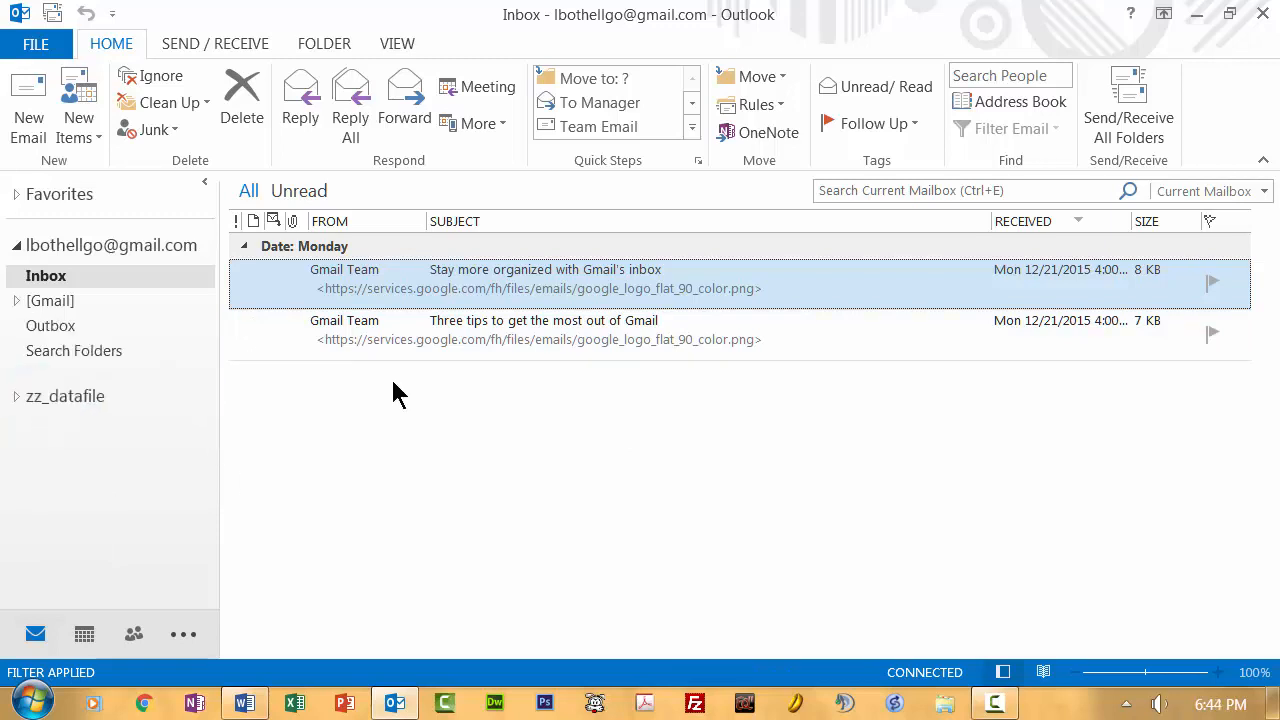